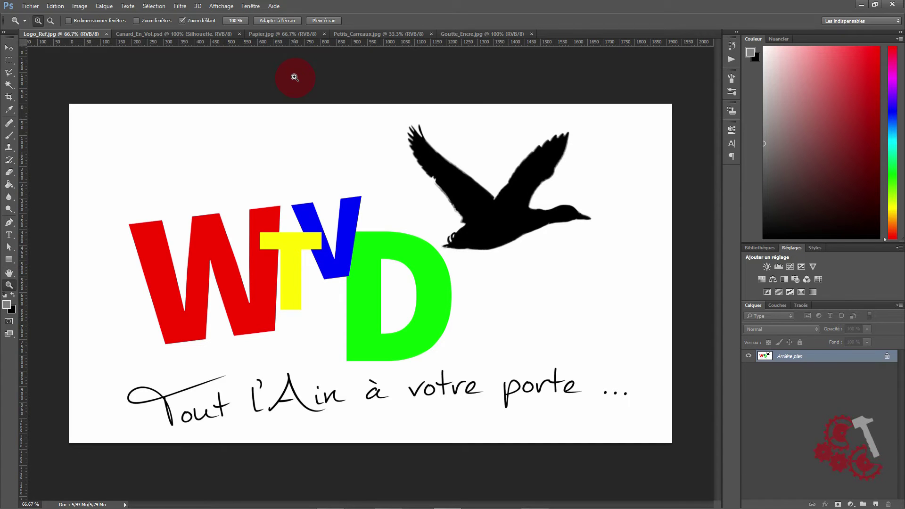
# - Review the source images Papier.jpg, Petits_Carreaux.jpg, Goutte_Encre.jpg and Canard_En_Vol.psd one after another
pyautogui.click(276, 34)
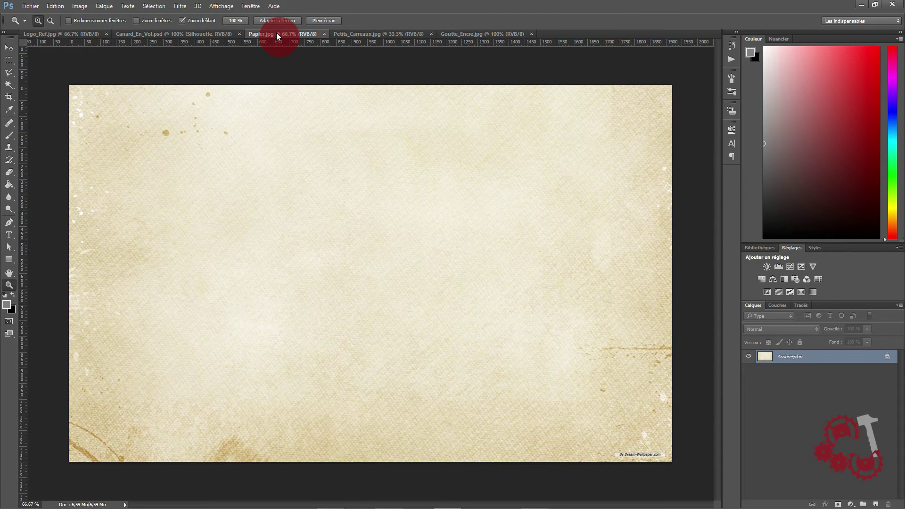
pyautogui.click(378, 34)
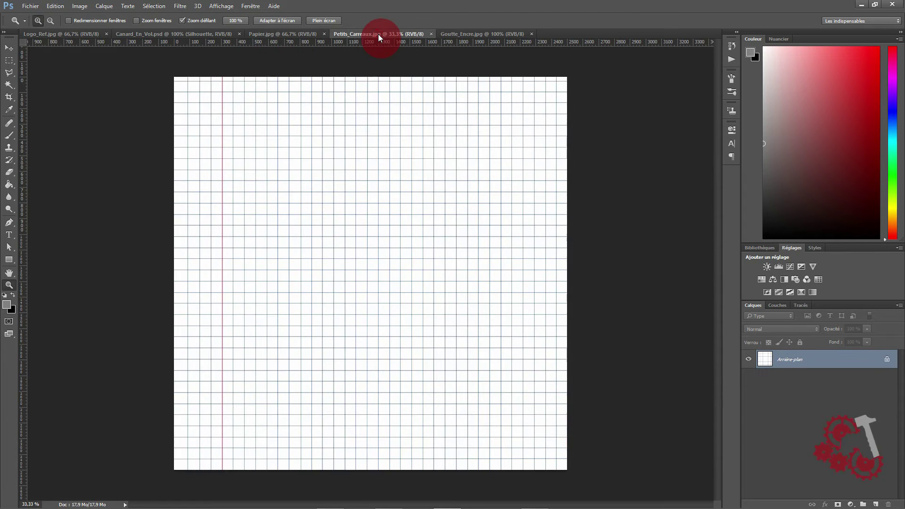
pyautogui.click(483, 34)
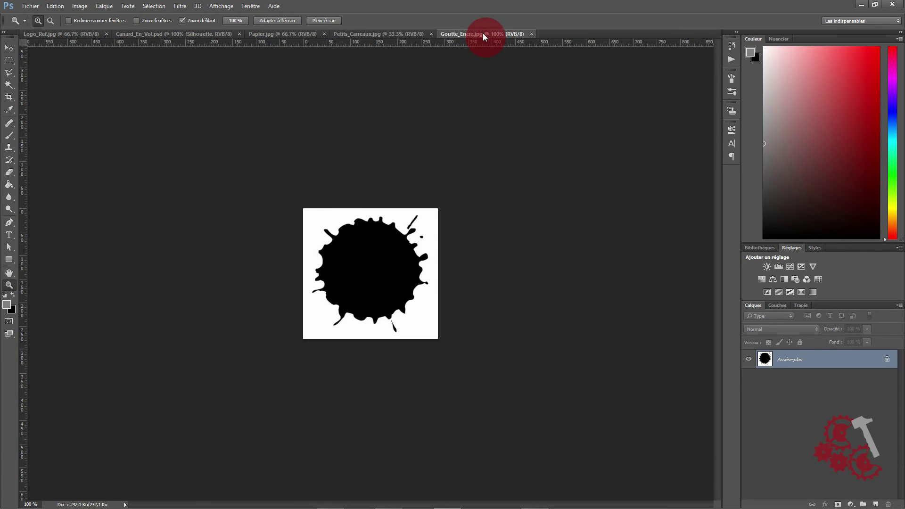
pyautogui.click(160, 33)
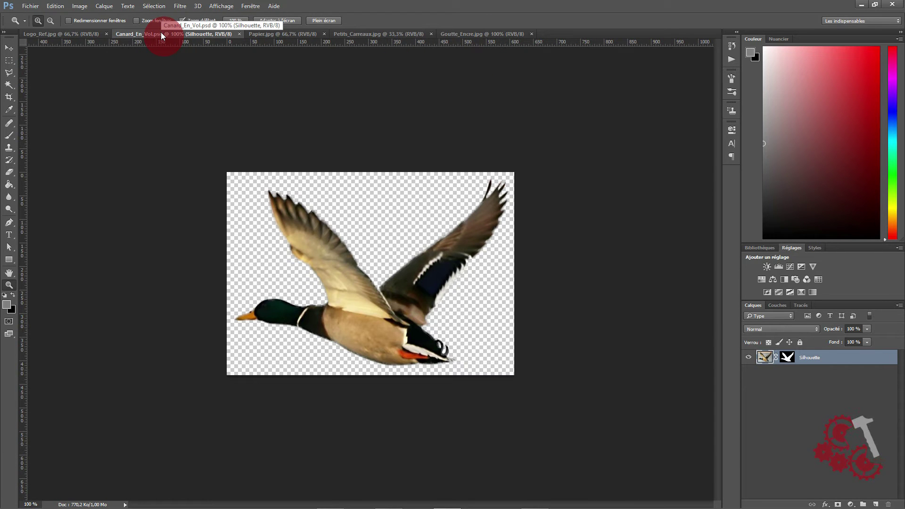
# - Switch to Illustrator and select the artwork of the Masque_Trait layer in Slogan_Trace.ai to examine its paths
pyautogui.moveTo(363, 505)
pyautogui.click(392, 505)
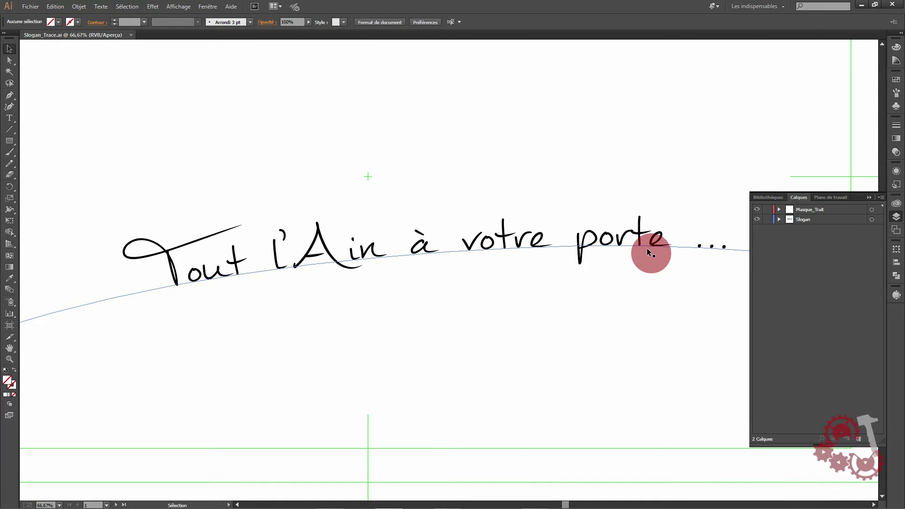
pyautogui.click(870, 214)
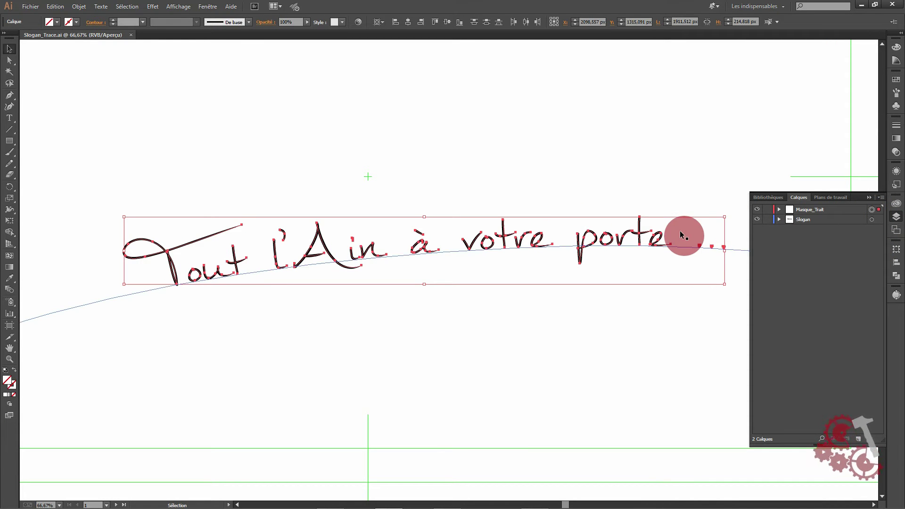
# - Switch to After Effects and import Goutte_Encre.jpg, Logo_Ref.jpg, Papier.jpg and Petits_Carreaux.jpg from the Images folder
pyautogui.click(329, 497)
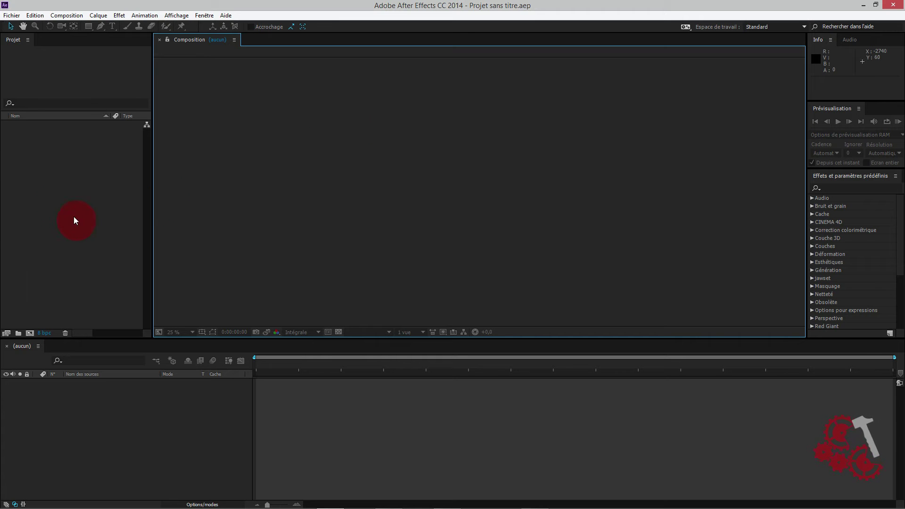
pyautogui.rightClick(48, 154)
pyautogui.moveTo(94, 204)
pyautogui.click(211, 202)
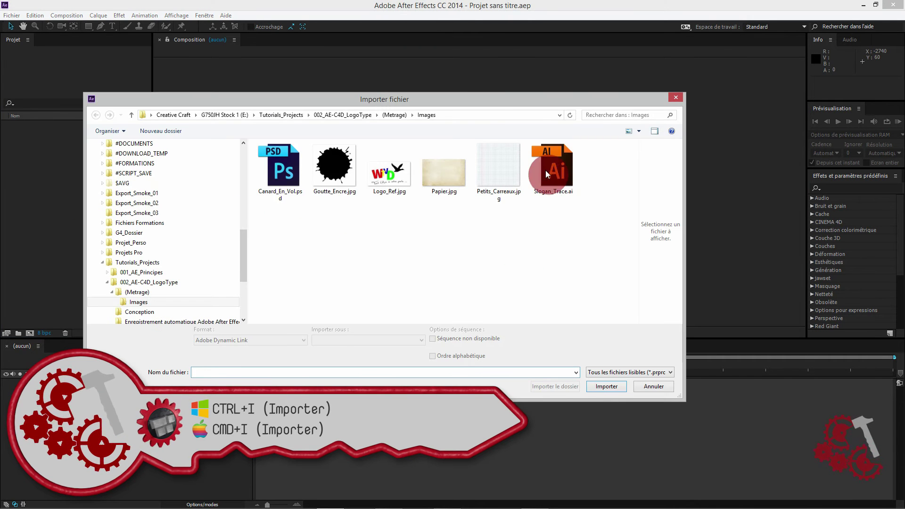
pyautogui.click(392, 115)
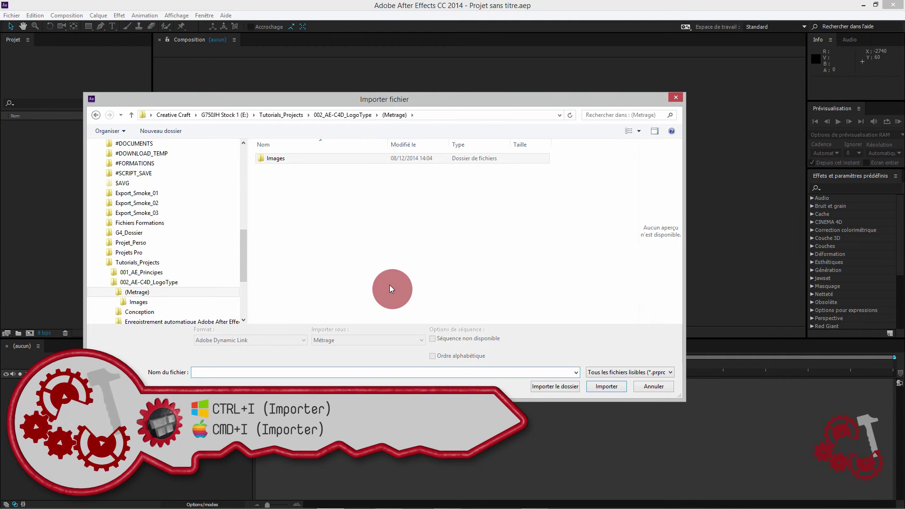
pyautogui.click(266, 160)
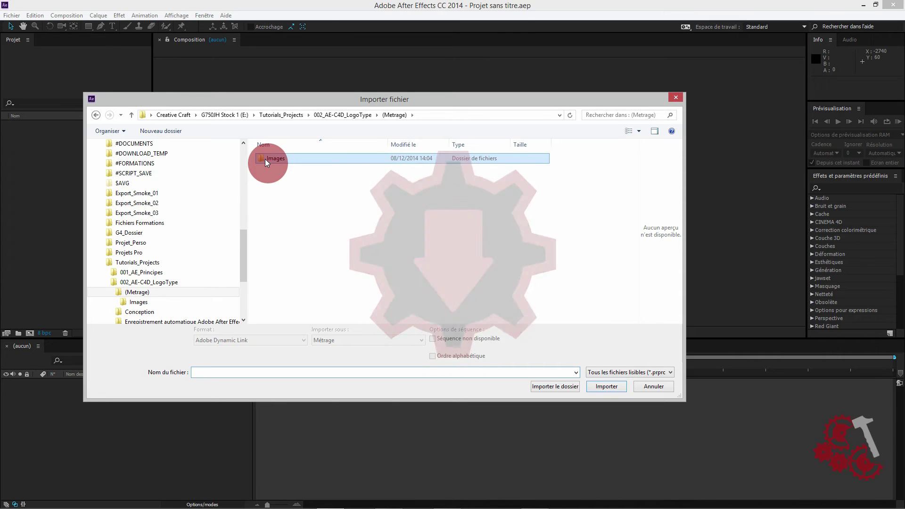
pyautogui.doubleClick(276, 158)
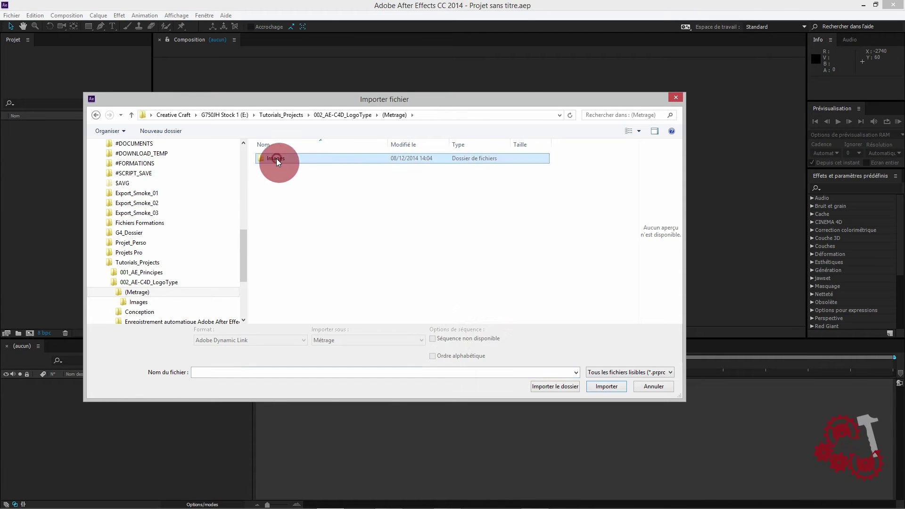
pyautogui.moveTo(330, 272); pyautogui.dragTo(494, 158)
pyautogui.click(606, 379)
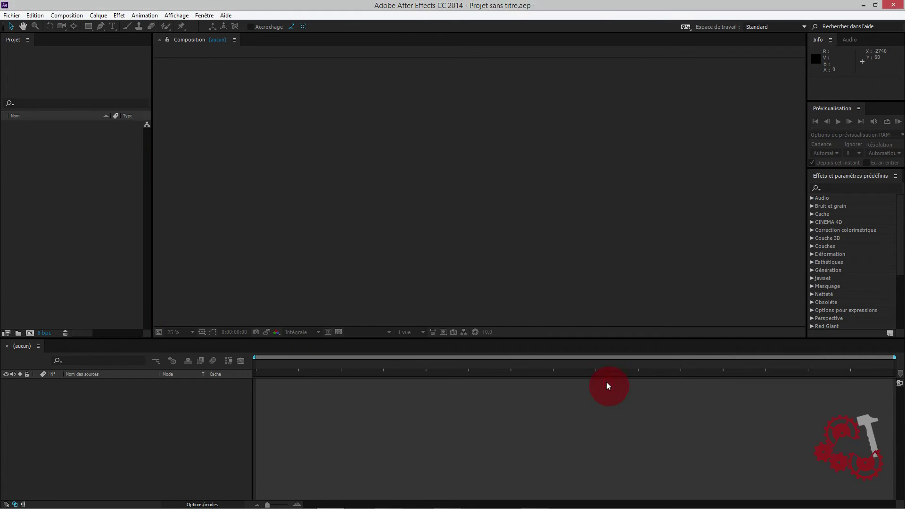
# - Using multiple-file import, bring in only the Silhouette layer of Canard_En_Vol.psd as footage at document size
pyautogui.rightClick(86, 204)
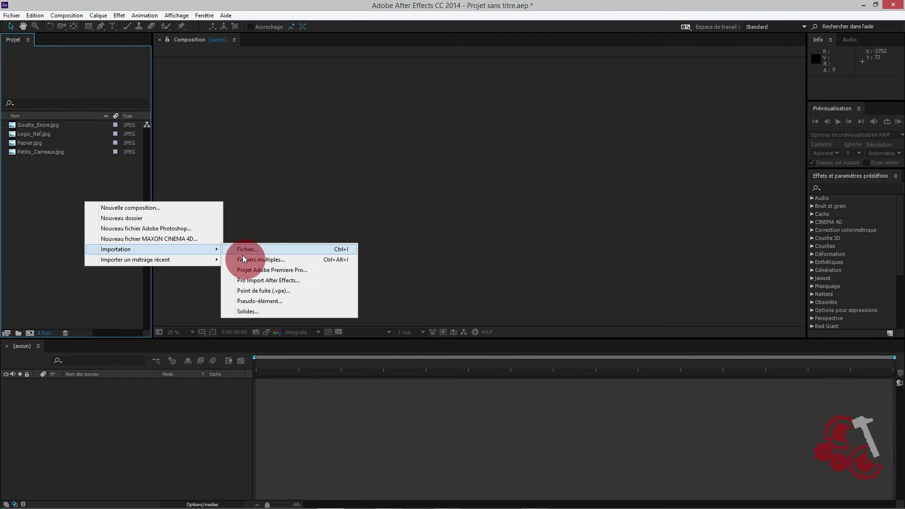
pyautogui.moveTo(204, 250)
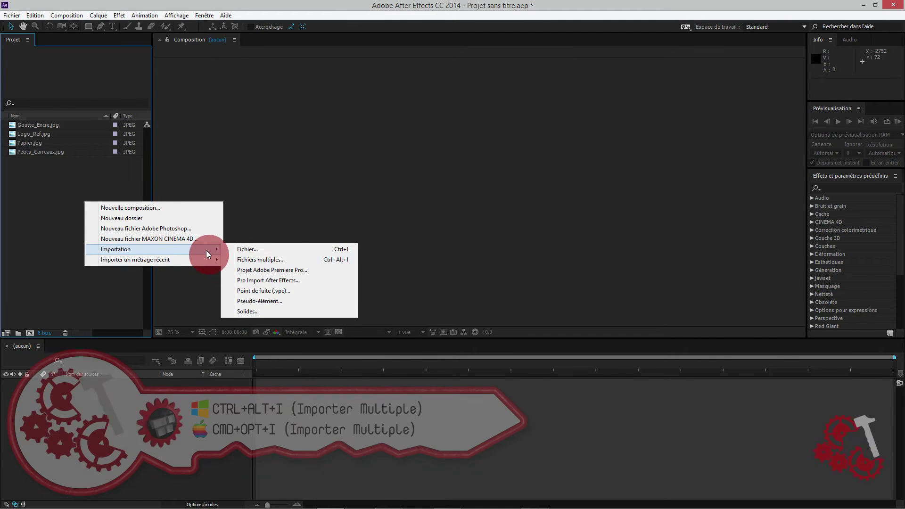
pyautogui.click(273, 259)
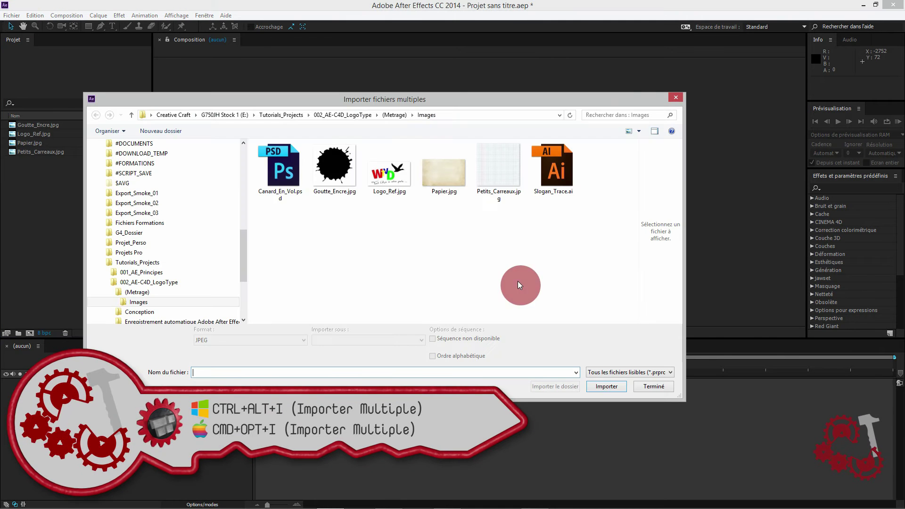
pyautogui.click(281, 167)
pyautogui.doubleClick(282, 167)
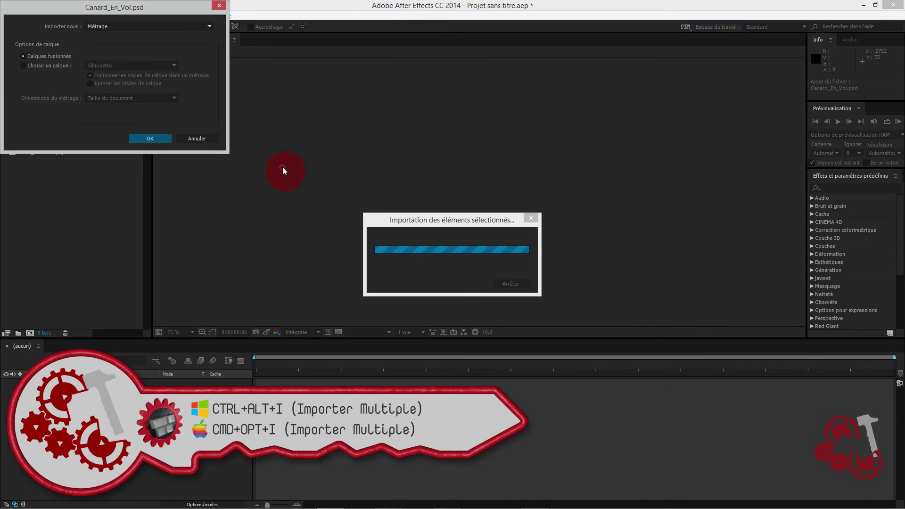
pyautogui.click(49, 65)
pyautogui.click(106, 66)
pyautogui.click(117, 77)
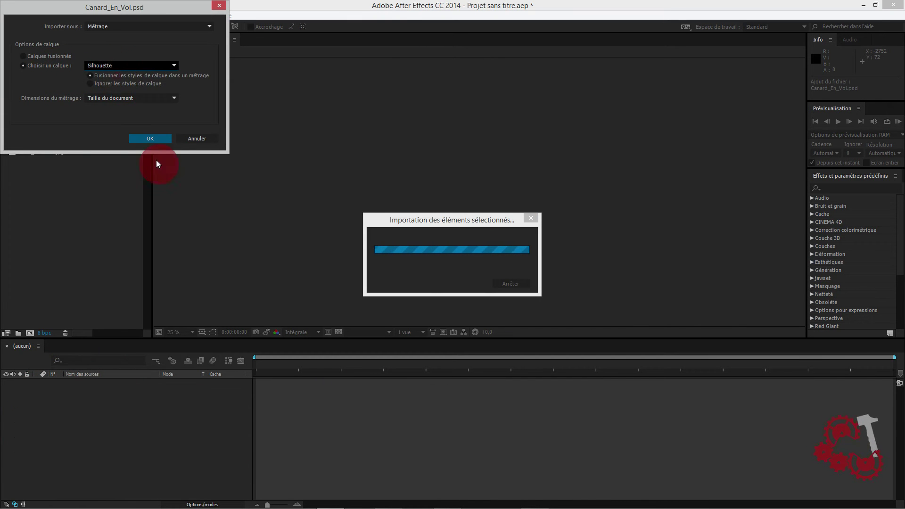
pyautogui.click(150, 139)
# - Import only the Slogan layer of Slogan_Trace.ai as footage at document size and finish the multiple-file import
pyautogui.click(549, 165)
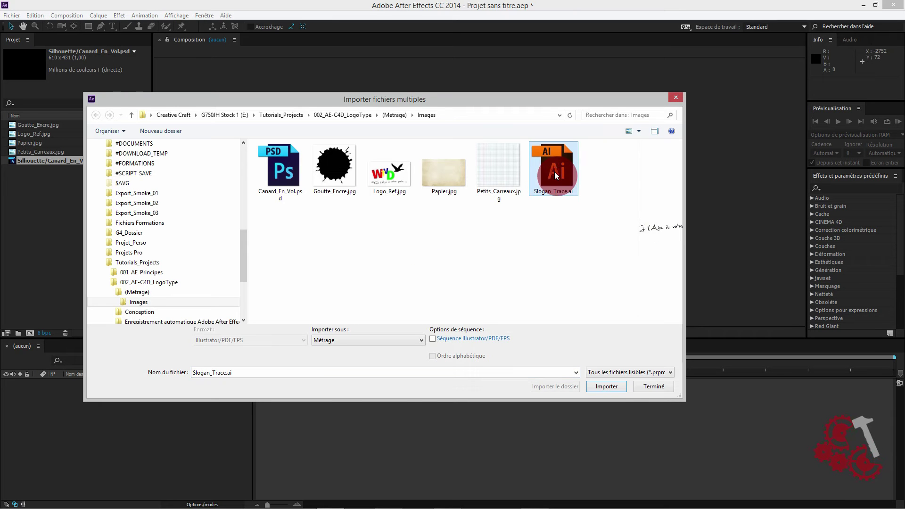
pyautogui.click(614, 393)
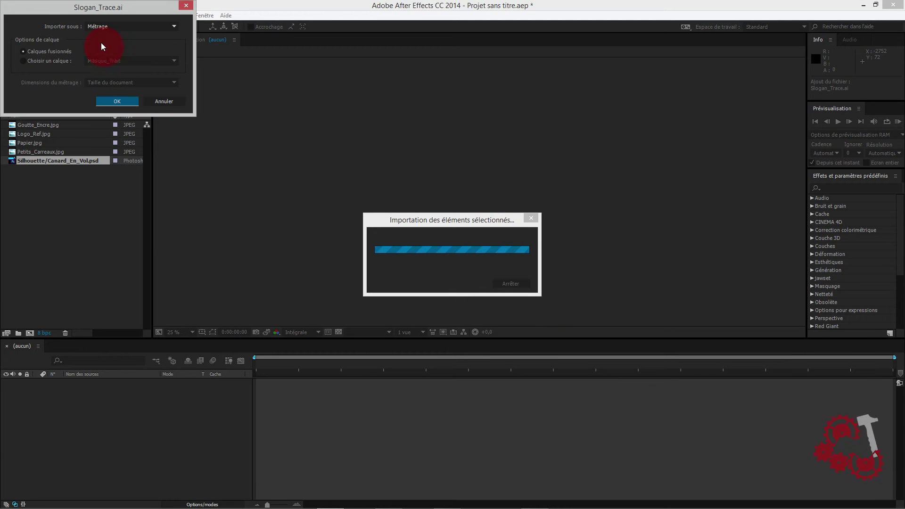
pyautogui.click(43, 62)
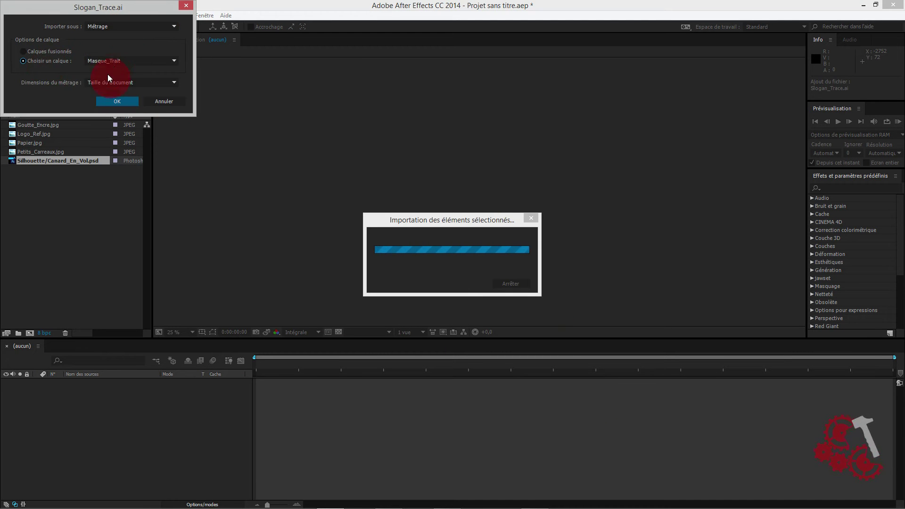
pyautogui.click(112, 61)
pyautogui.click(111, 83)
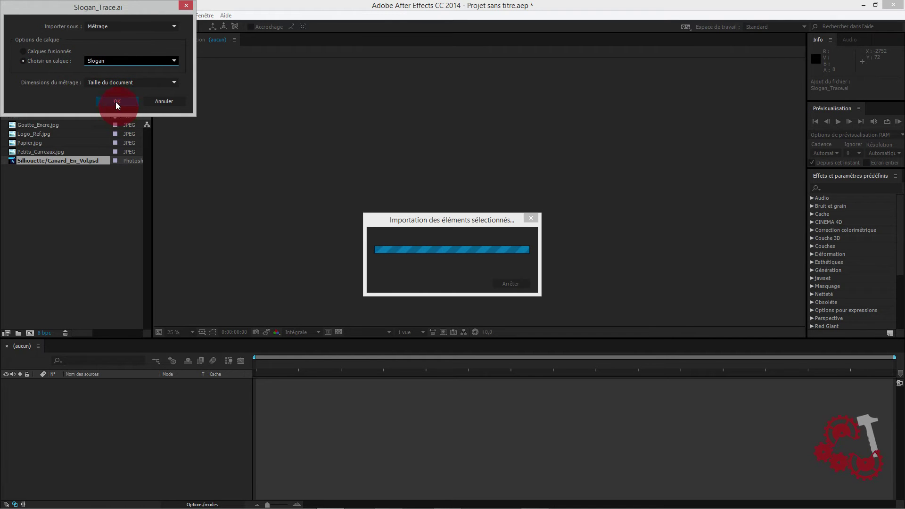
pyautogui.click(117, 101)
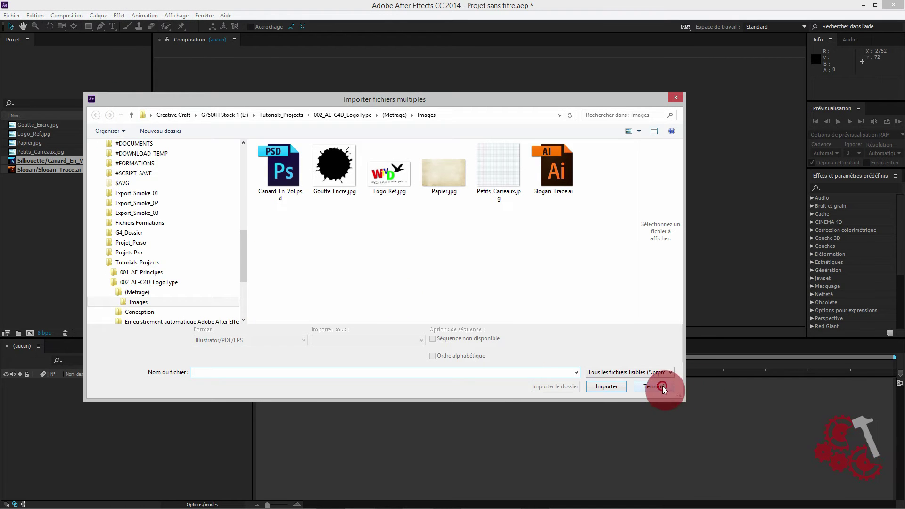
pyautogui.click(663, 385)
# - Create a new folder named IMAGES at the root of the project
pyautogui.click(26, 222)
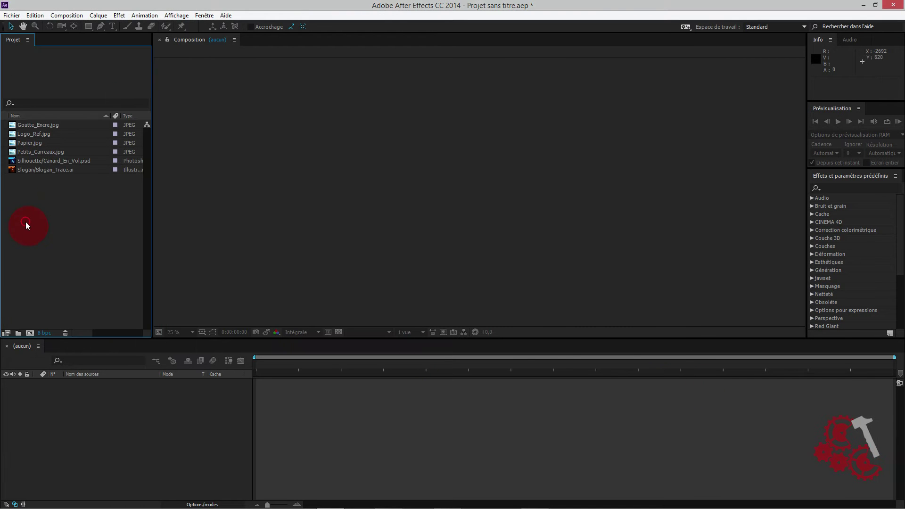
pyautogui.click(19, 332)
pyautogui.write('IMAGES')
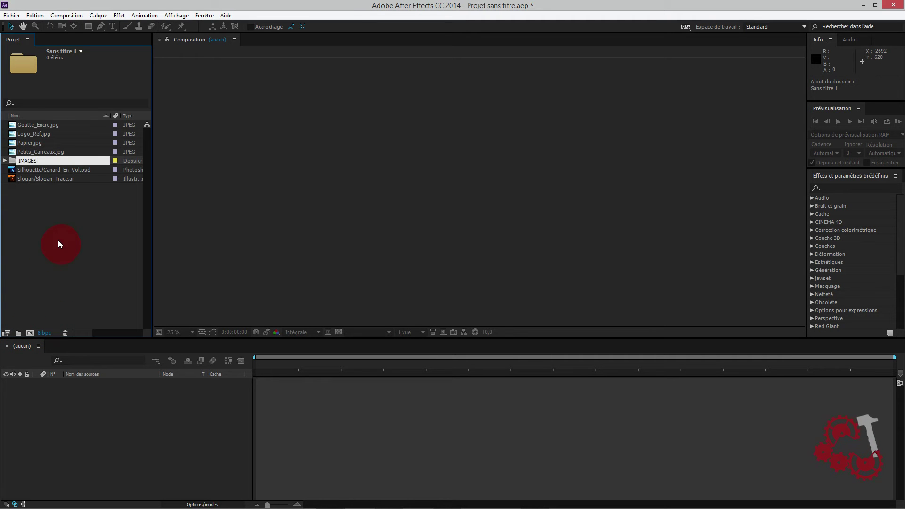
pyautogui.click(58, 239)
# - Move all six imported files into the IMAGES folder
pyautogui.click(38, 125)
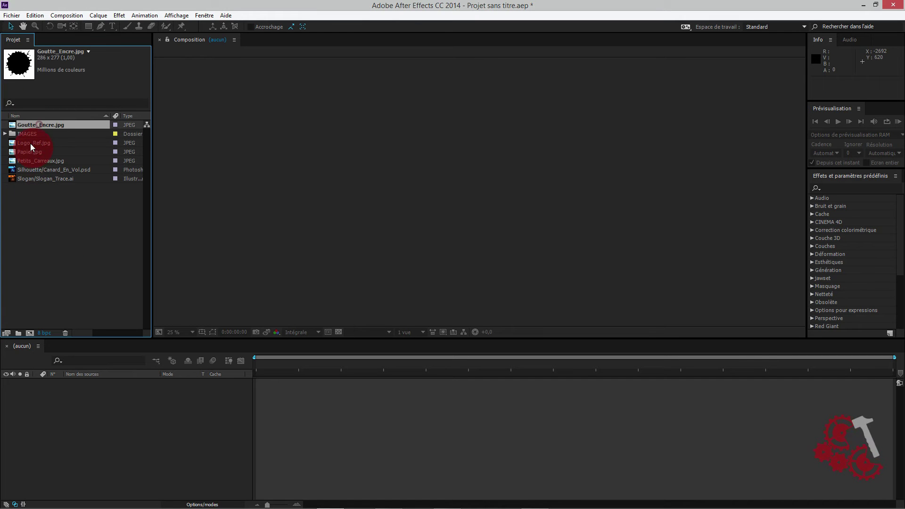
pyautogui.keyDown('shift'); pyautogui.click(43, 179); pyautogui.keyUp('shift')
pyautogui.moveTo(44, 179); pyautogui.dragTo(29, 131)
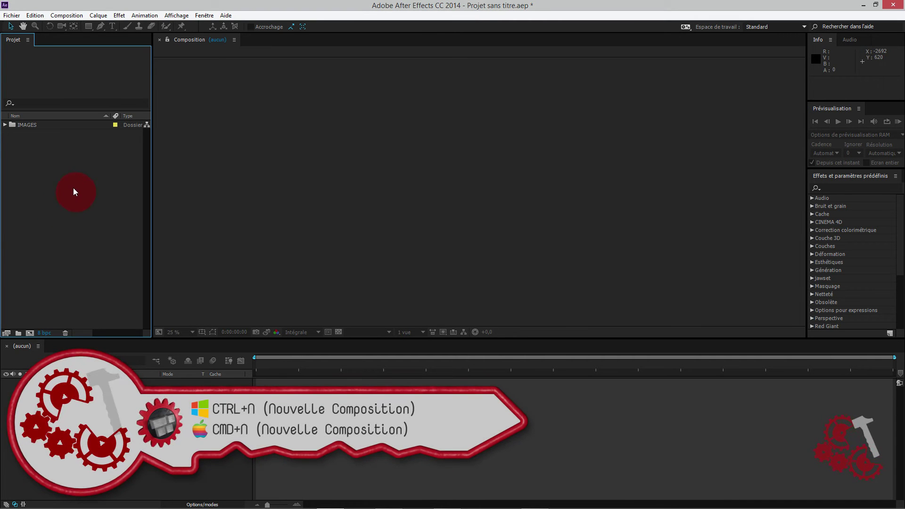
# - Create a composition named Page with a duration of 0:00:10:00, keeping 3840 x 2160 px at 25 fps
pyautogui.rightClick(88, 185)
pyautogui.click(122, 191)
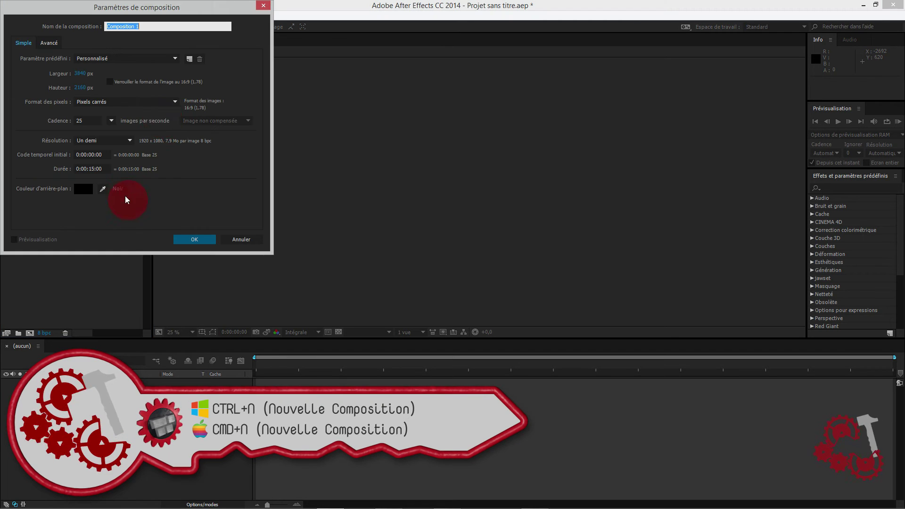
pyautogui.write('Pa')
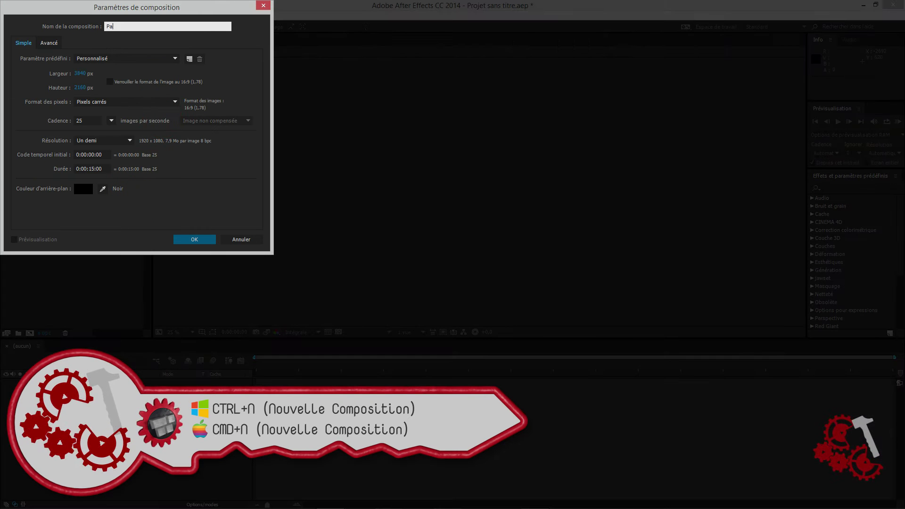
pyautogui.write('ge')
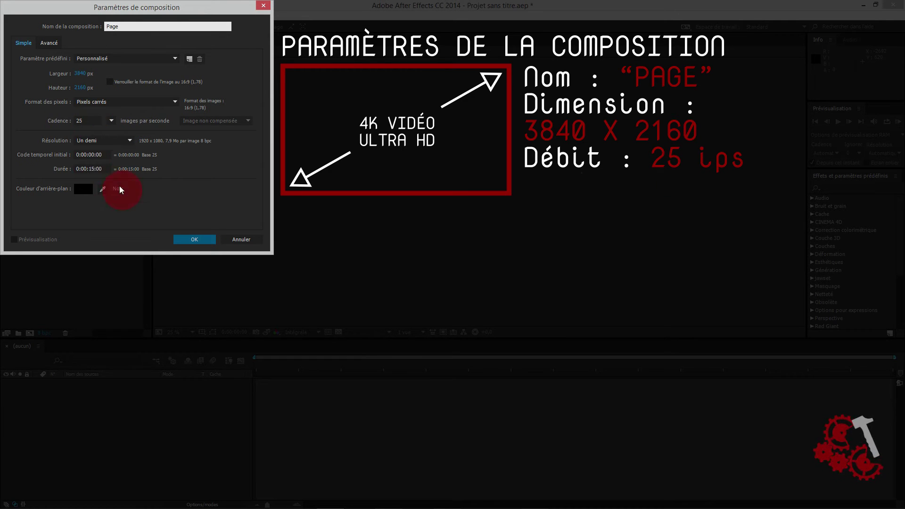
pyautogui.moveTo(108, 168); pyautogui.dragTo(37, 162)
pyautogui.write('1000')
pyautogui.click(195, 240)
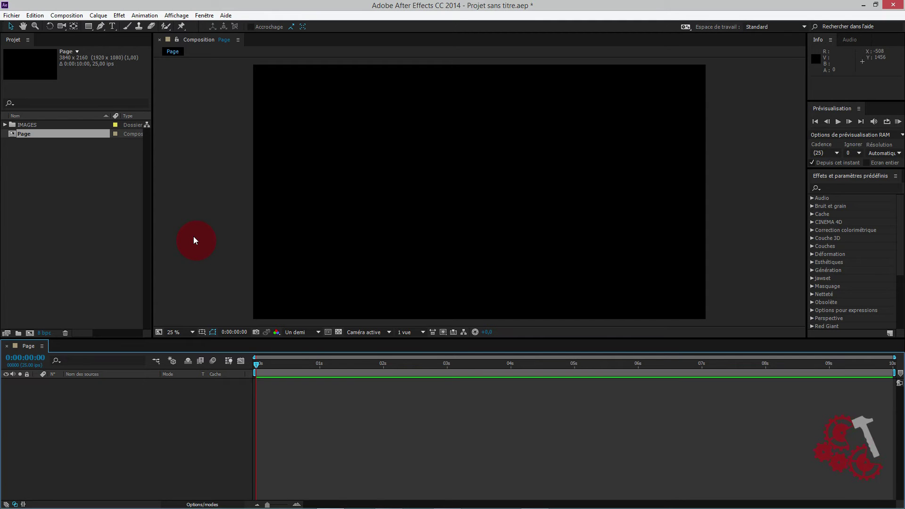
# - Place Papier.jpg from the IMAGES folder at the centre of the Page composition and set its scale to 200%
pyautogui.click(4, 124)
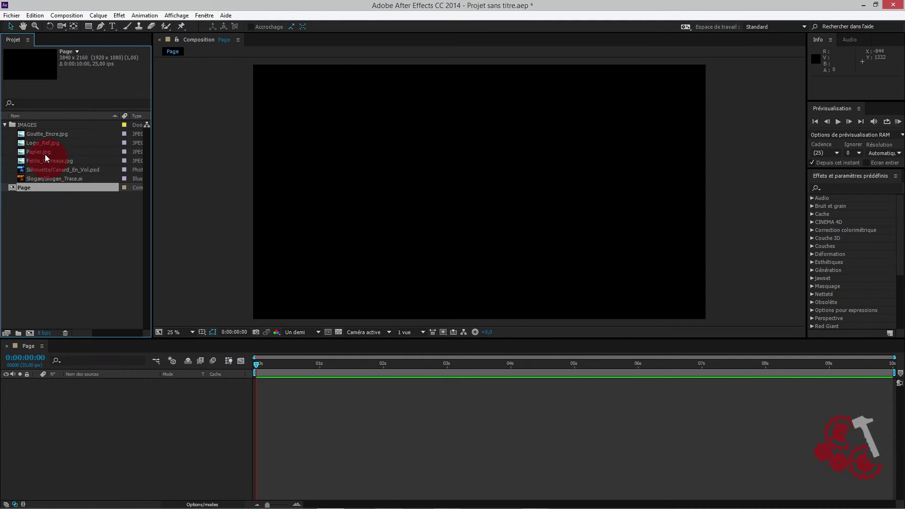
pyautogui.moveTo(42, 153); pyautogui.dragTo(477, 191)
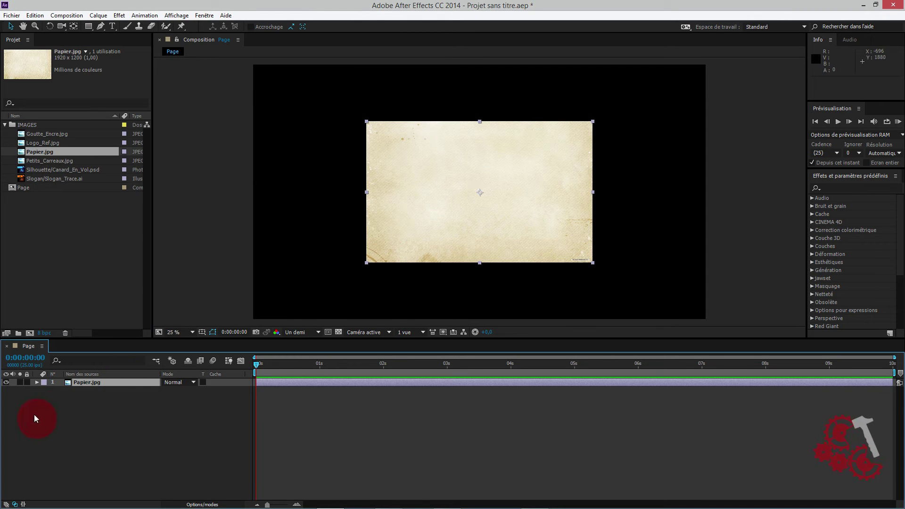
pyautogui.press('s')
pyautogui.click(180, 390)
pyautogui.write('20')
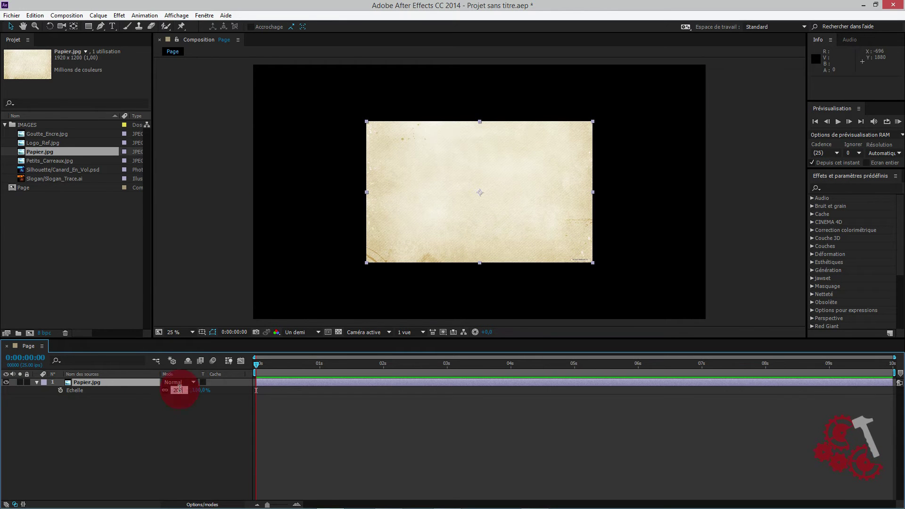
pyautogui.write('0')
pyautogui.press('Return')
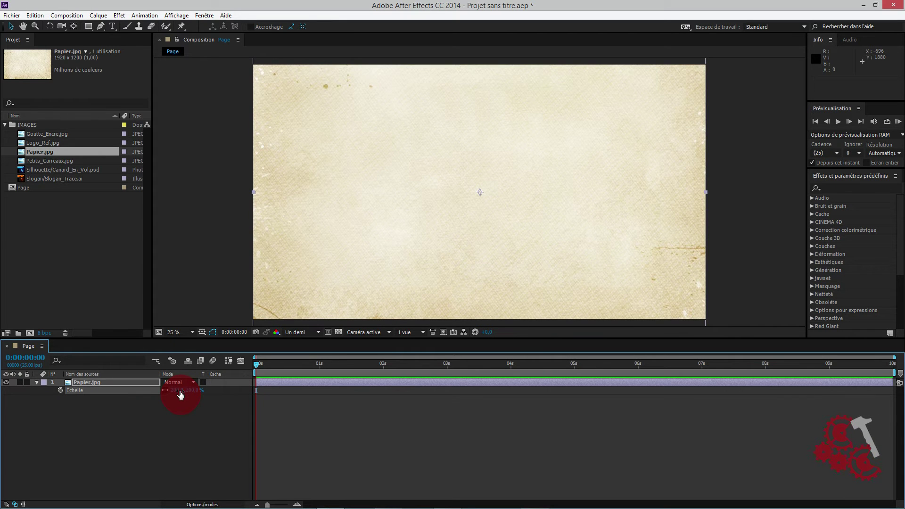
pyautogui.click(95, 200)
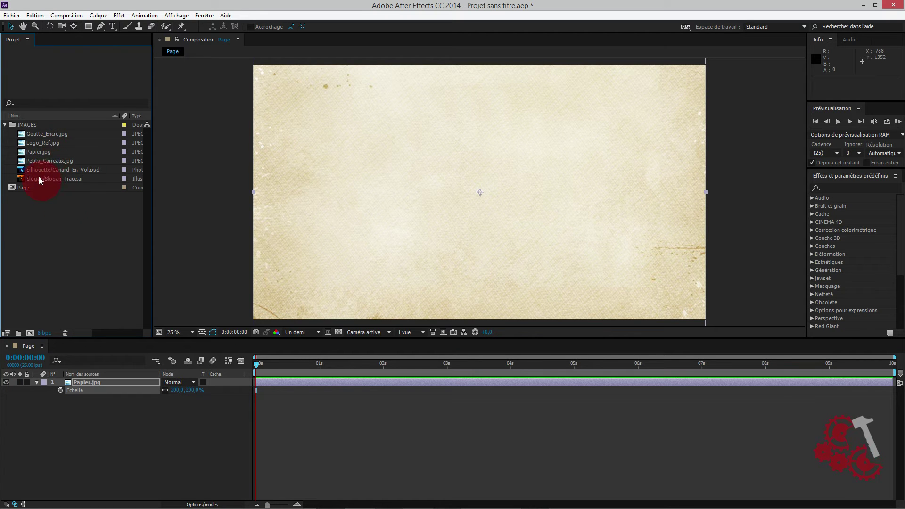
# - Place Petits_Carreaux.jpg at the centre of the Page composition above Papier.jpg and set its scale to 180%
pyautogui.moveTo(55, 160); pyautogui.dragTo(477, 193)
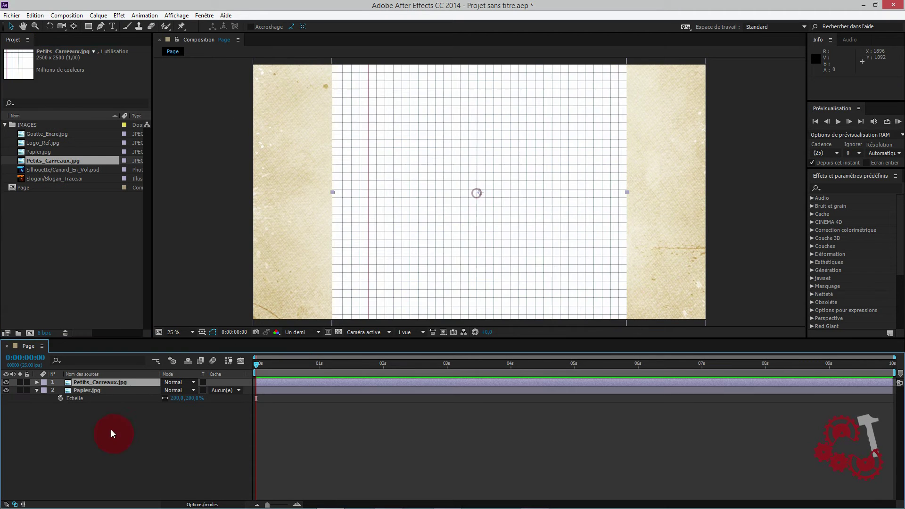
pyautogui.click(37, 382)
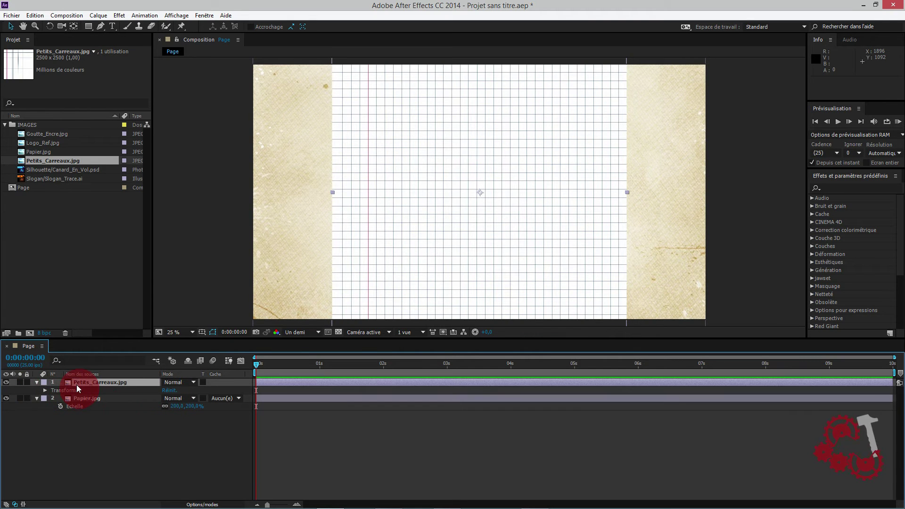
pyautogui.press('s')
pyautogui.click(177, 390)
pyautogui.write('180')
pyautogui.press('Return')
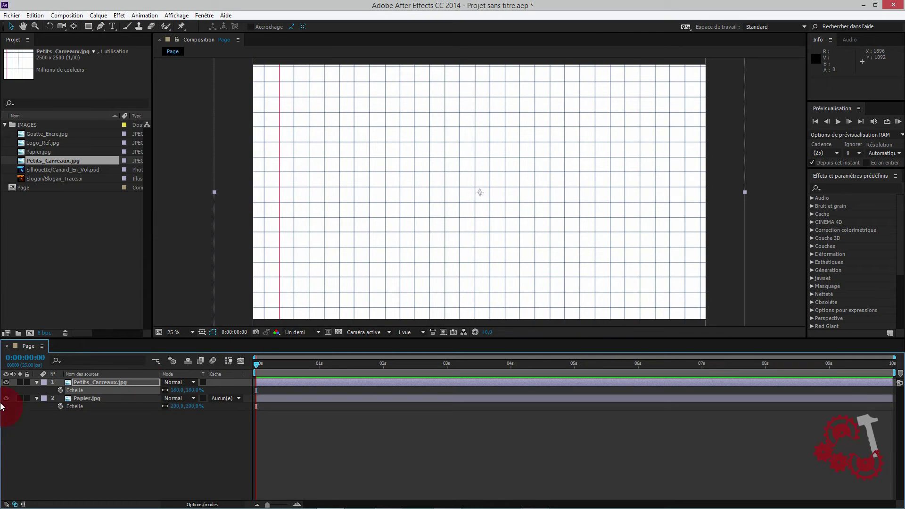
# - Rotate the Petits_Carreaux.jpg layer to -15° and shift it slightly up and right to about position 1984, 964
pyautogui.press('r')
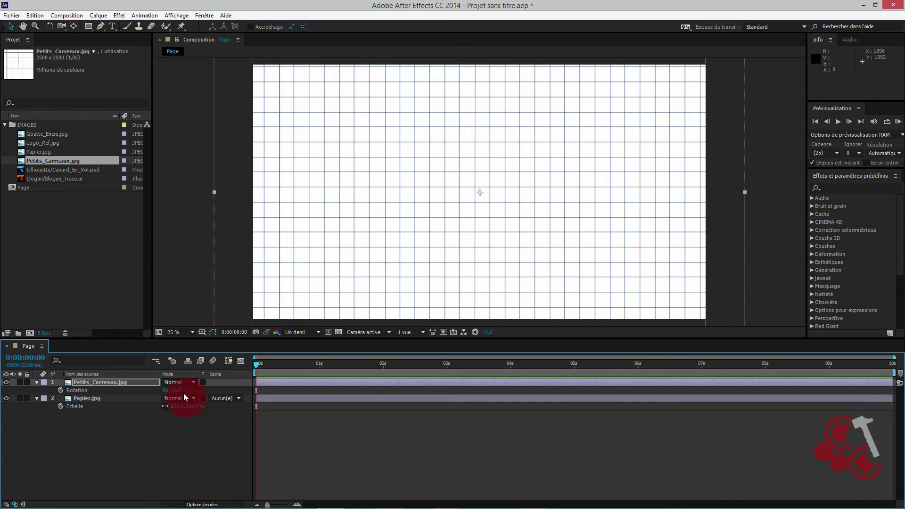
pyautogui.moveTo(175, 390); pyautogui.dragTo(168, 392)
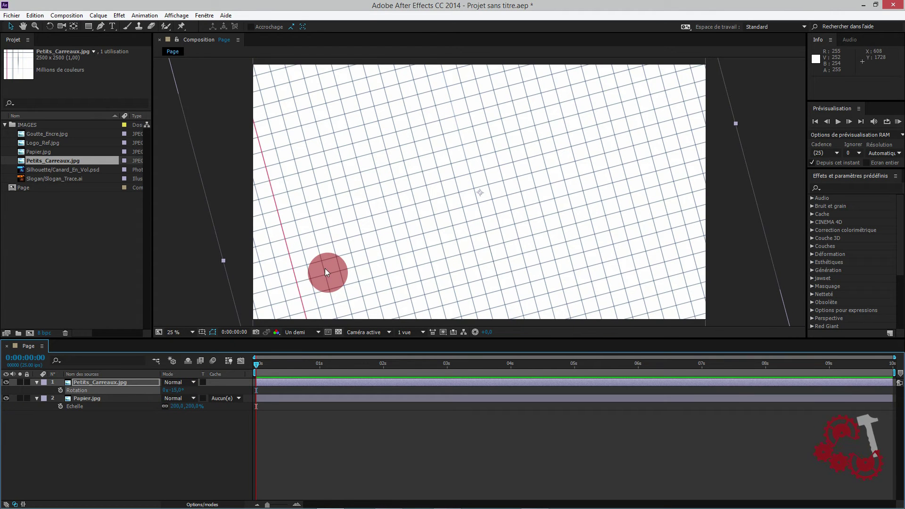
pyautogui.moveTo(360, 250)
pyautogui.mouseDown()
pyautogui.moveTo(369, 247)
pyautogui.moveTo(367, 236)
pyautogui.mouseUp()
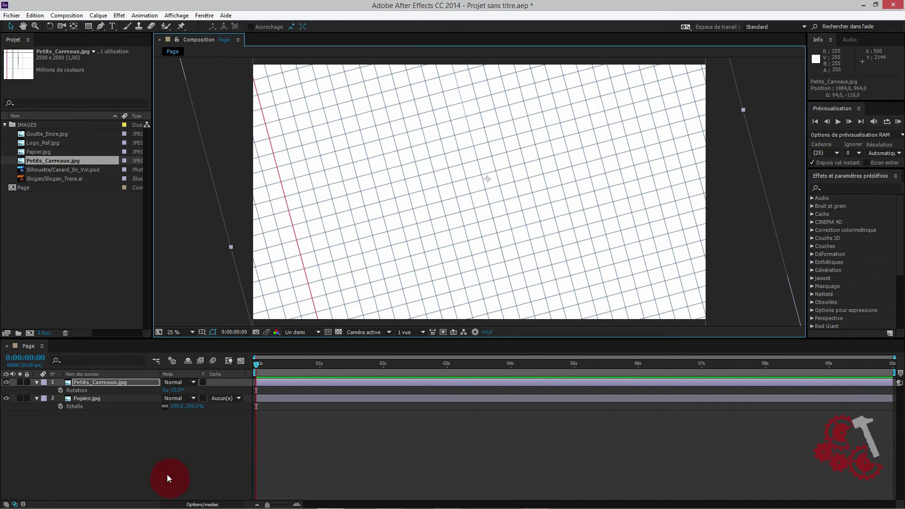
# - Set the blending mode of Petits_Carreaux.jpg to Produit and collapse the properties of both layers
pyautogui.click(202, 494)
pyautogui.click(202, 504)
pyautogui.click(200, 502)
pyautogui.click(182, 381)
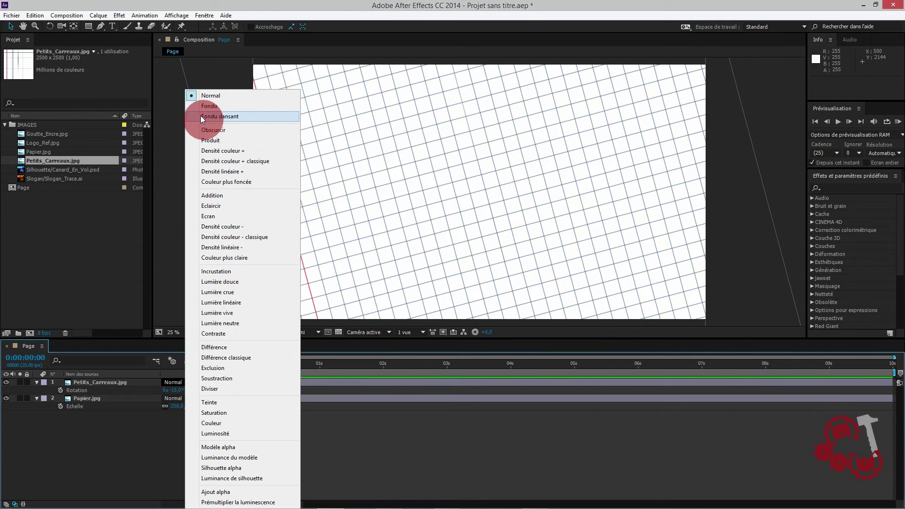
pyautogui.click(214, 140)
pyautogui.click(38, 382)
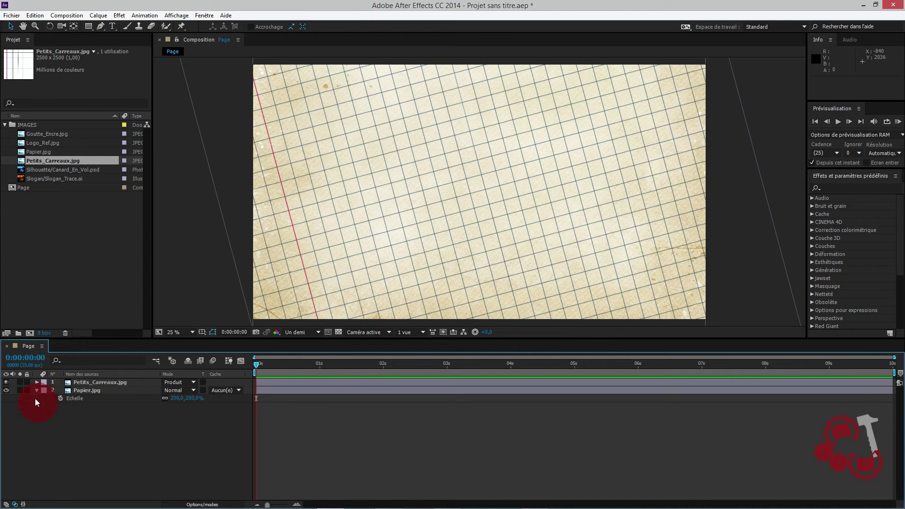
pyautogui.click(37, 390)
# - Place Logo_Ref.jpg at the centre of the composition as the uppermost layer and turn it into a guide layer
pyautogui.moveTo(47, 143); pyautogui.dragTo(479, 193)
pyautogui.click(125, 460)
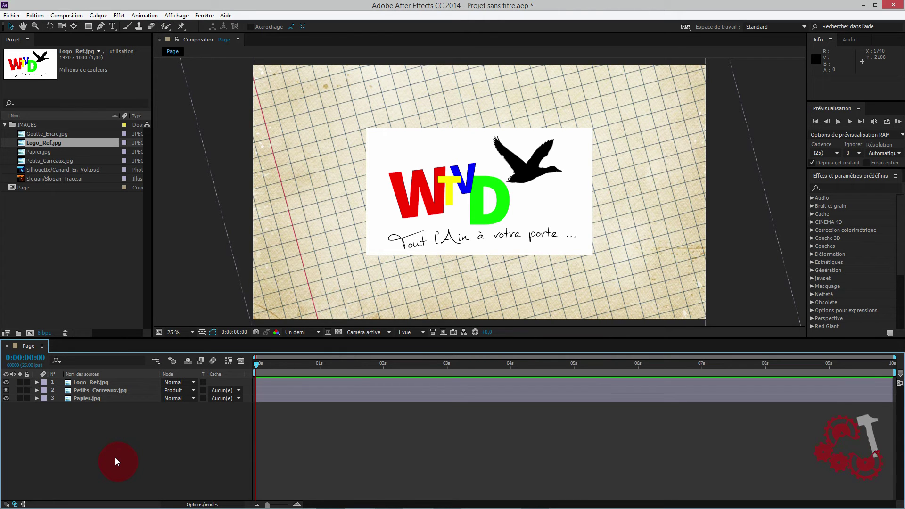
pyautogui.rightClick(91, 386)
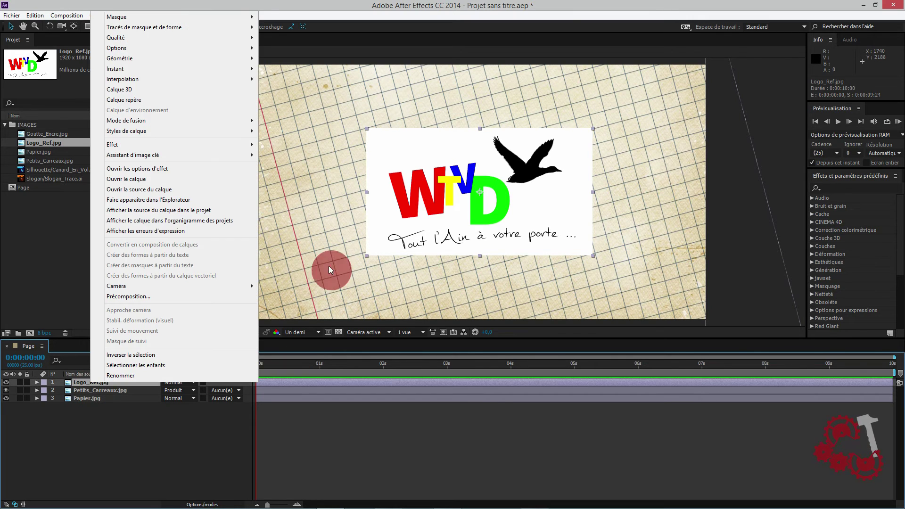
pyautogui.click(129, 100)
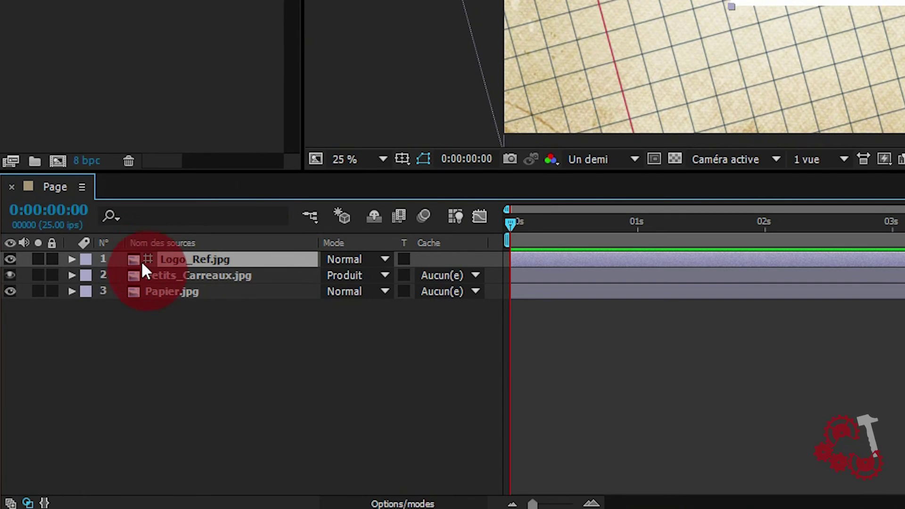
# - Lock the Logo_Ref.jpg, Petits_Carreaux.jpg and Papier.jpg layers
pyautogui.click(253, 420)
pyautogui.moveTo(52, 291); pyautogui.dragTo(54, 260)
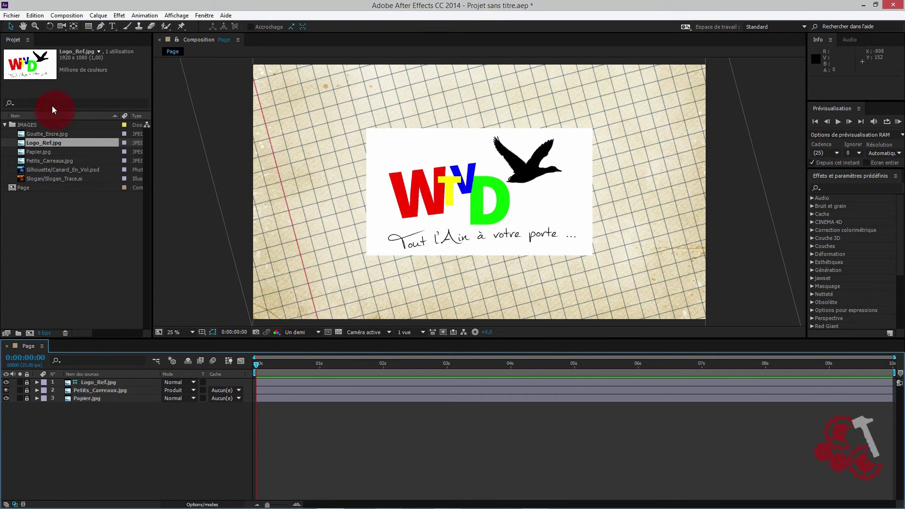
# - Create a text layer with the letter W in Source Sans Pro Black above the reference logo
pyautogui.click(112, 26)
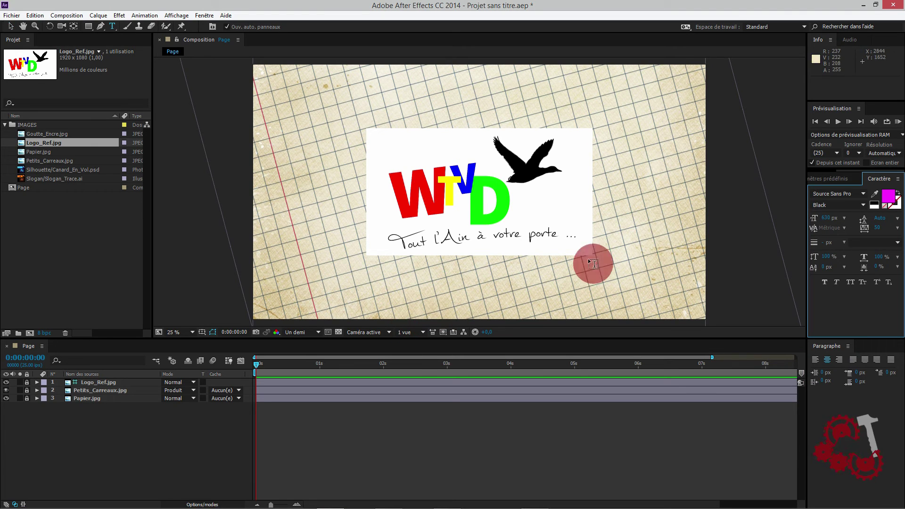
pyautogui.moveTo(852, 192); pyautogui.dragTo(811, 198)
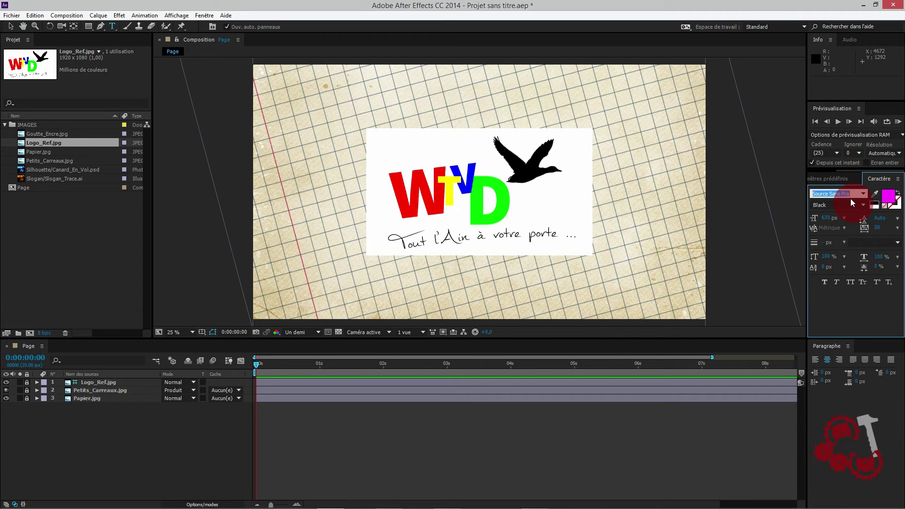
pyautogui.click(422, 113)
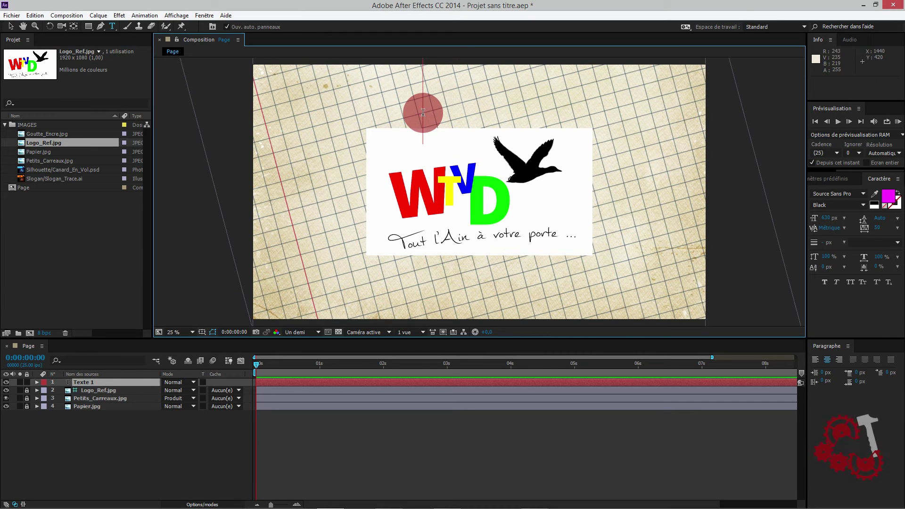
pyautogui.write('W')
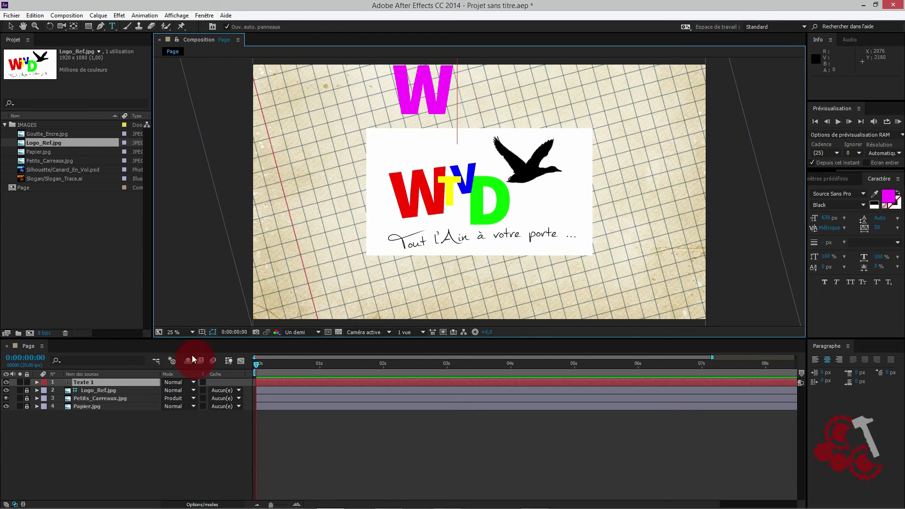
# - Set the font size of the W text layer to 600 px
pyautogui.click(218, 354)
pyautogui.click(80, 382)
pyautogui.click(827, 219)
pyautogui.write('600')
pyautogui.press('Return')
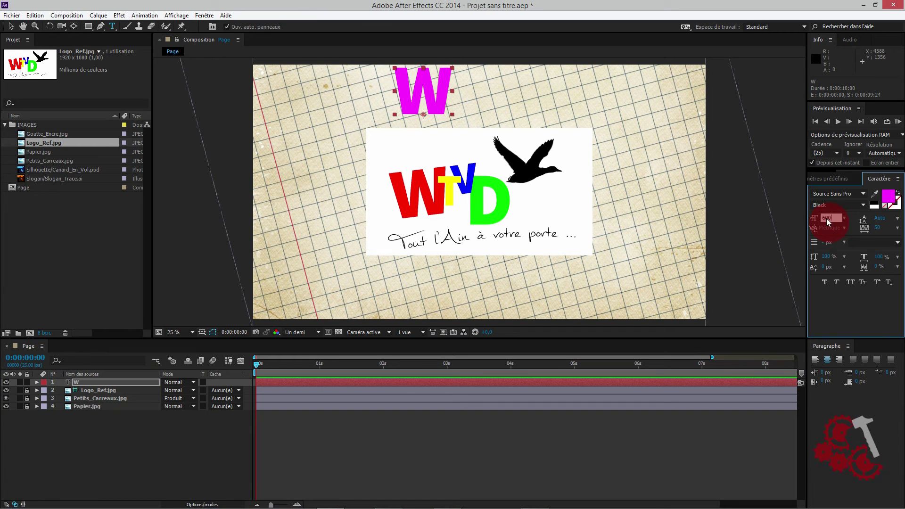
pyautogui.click(30, 471)
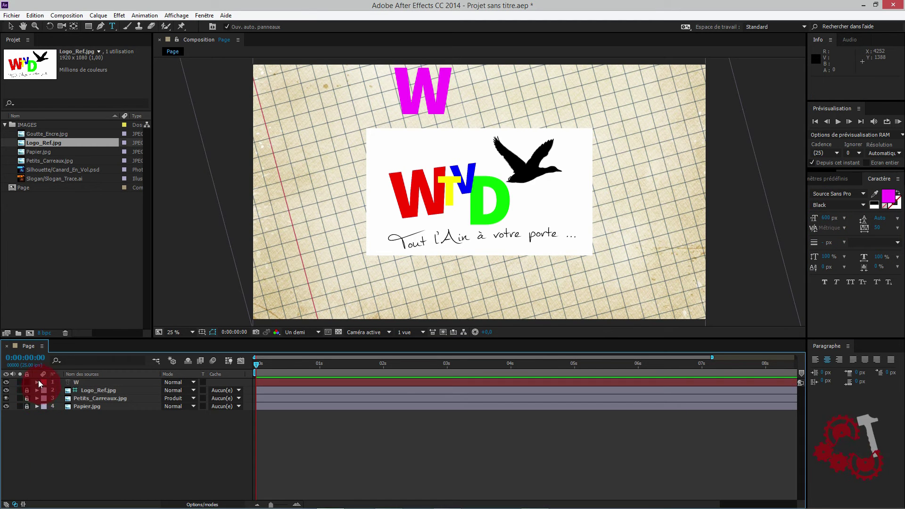
# - Rotate the W text layer to -7° and move it over the red W of the reference logo
pyautogui.click(39, 384)
pyautogui.press('r')
pyautogui.click(173, 390)
pyautogui.write('-7')
pyautogui.press('Return')
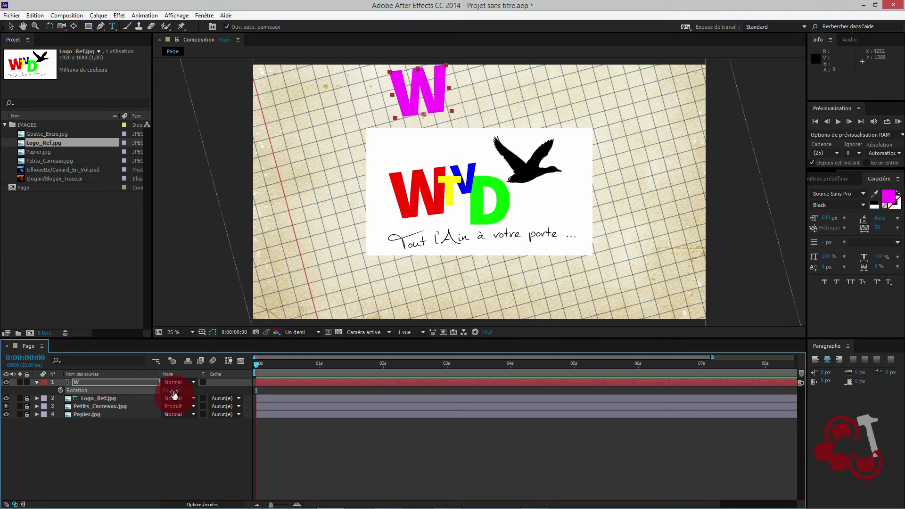
pyautogui.click(11, 26)
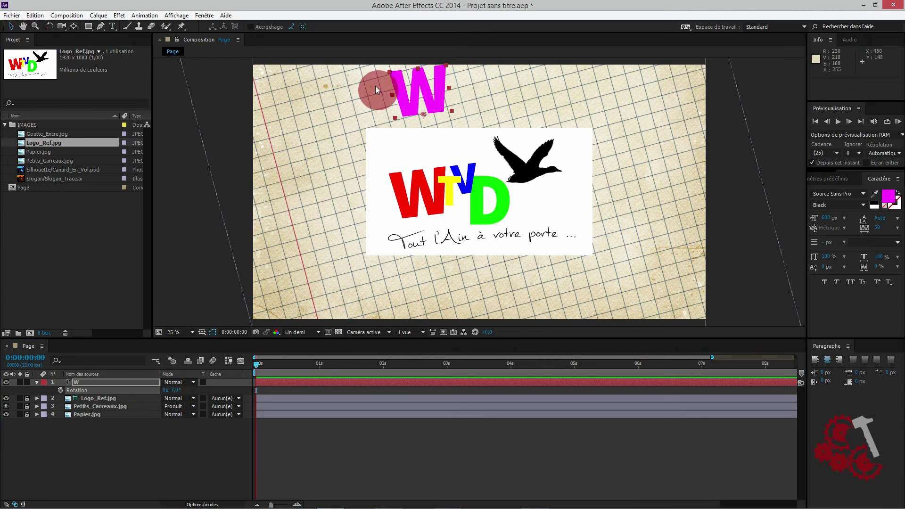
pyautogui.moveTo(442, 101); pyautogui.dragTo(432, 200)
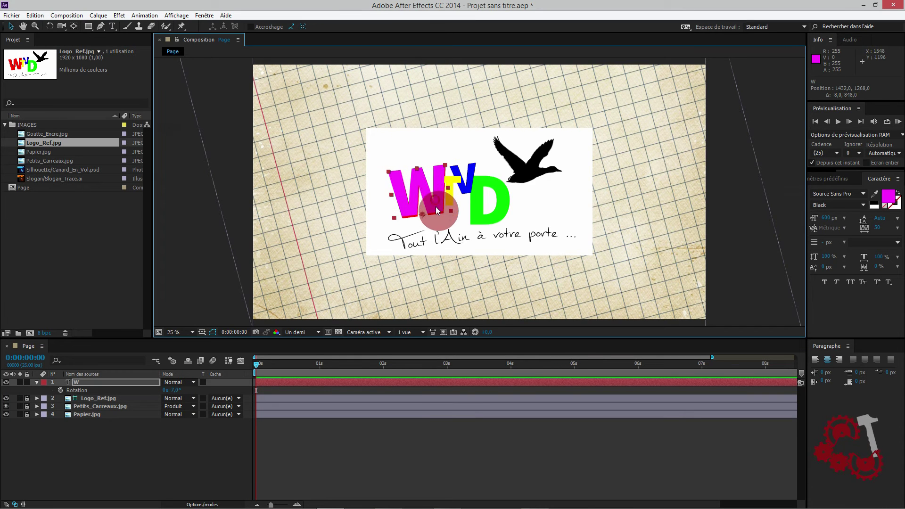
# - View the composition at 100% and set the W layer's opacity to 50%
pyautogui.press('/')
pyautogui.click(66, 436)
pyautogui.click(84, 381)
pyautogui.press('t')
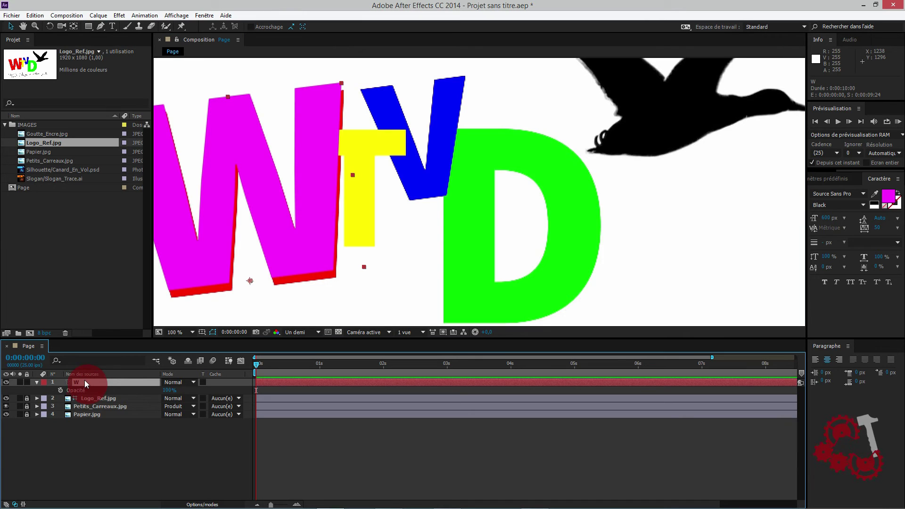
pyautogui.click(170, 389)
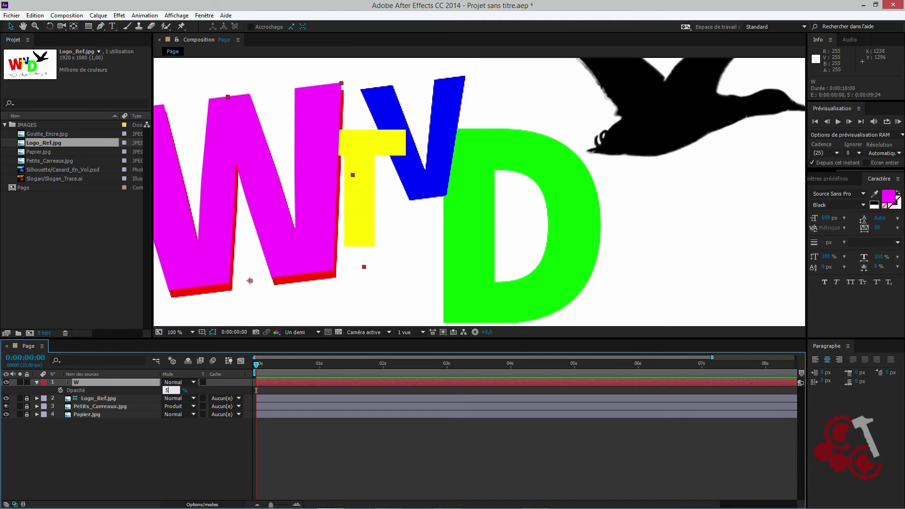
pyautogui.write('50')
pyautogui.press('Return')
# - Align the half-transparent W exactly with the red W of the reference logo, at about position 1437, 1283
pyautogui.moveTo(260, 189); pyautogui.dragTo(261, 197)
pyautogui.press('Down')
pyautogui.press('Down')
pyautogui.press('Down')
pyautogui.press('Down')
pyautogui.press('Left')
pyautogui.press('Left')
pyautogui.press('Down')
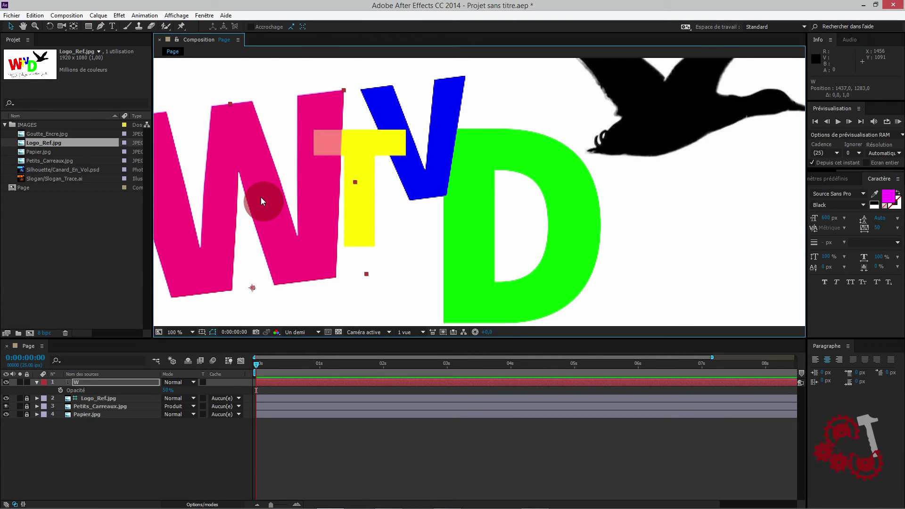
# - Restore the W layer's opacity to 100%
pyautogui.moveTo(271, 197); pyautogui.dragTo(325, 189)
pyautogui.click(140, 452)
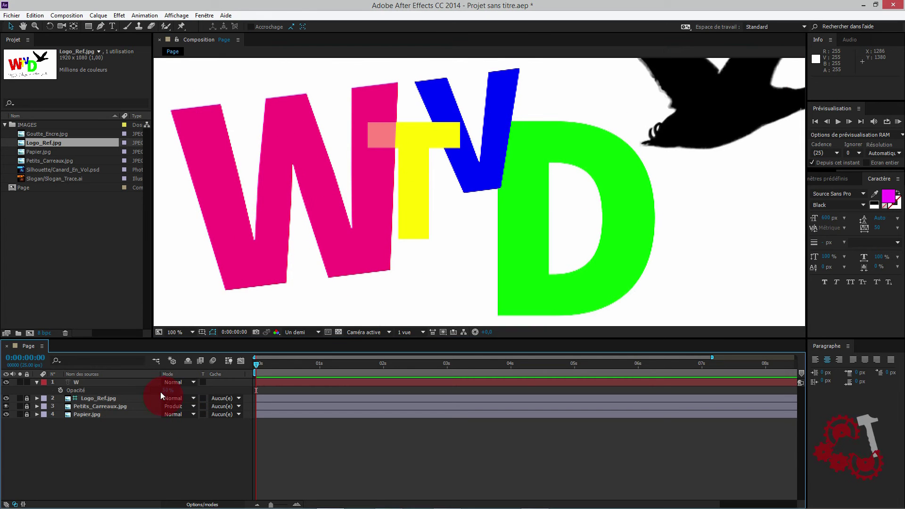
pyautogui.click(166, 391)
pyautogui.write('100')
pyautogui.press('Return')
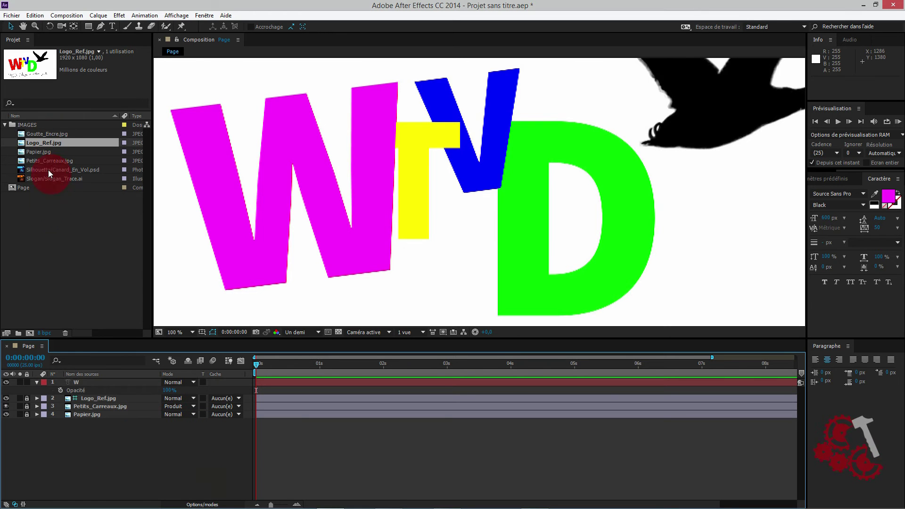
# - Create a text layer with the letter D and move it roughly over the green D of the reference logo
pyautogui.click(116, 26)
pyautogui.click(575, 219)
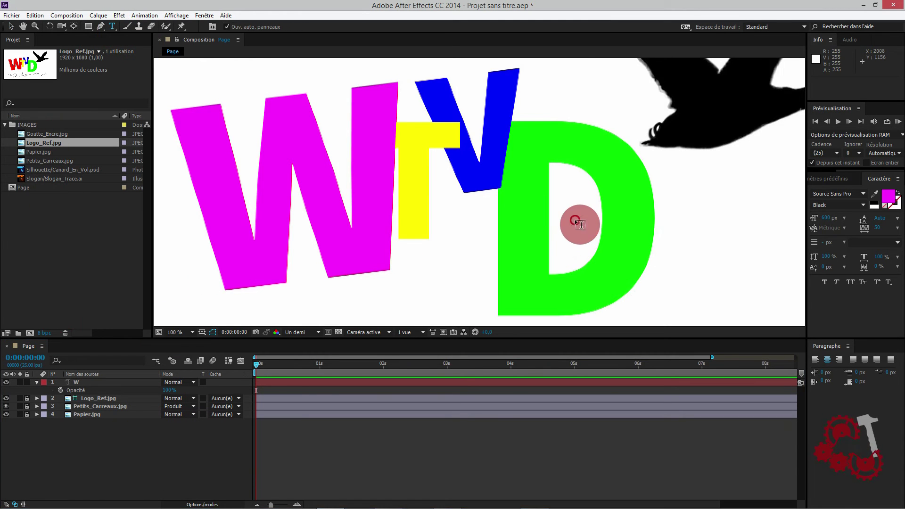
pyautogui.write('D')
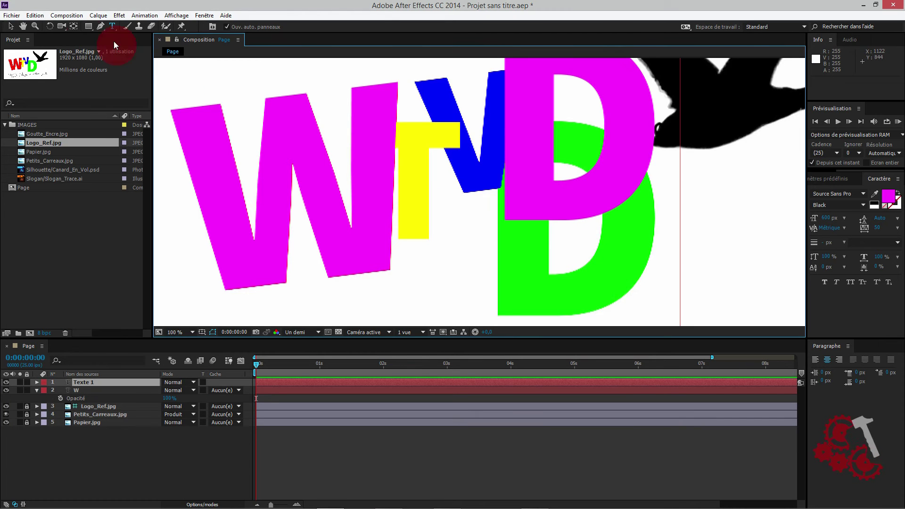
pyautogui.click(11, 26)
pyautogui.moveTo(598, 186); pyautogui.dragTo(601, 232)
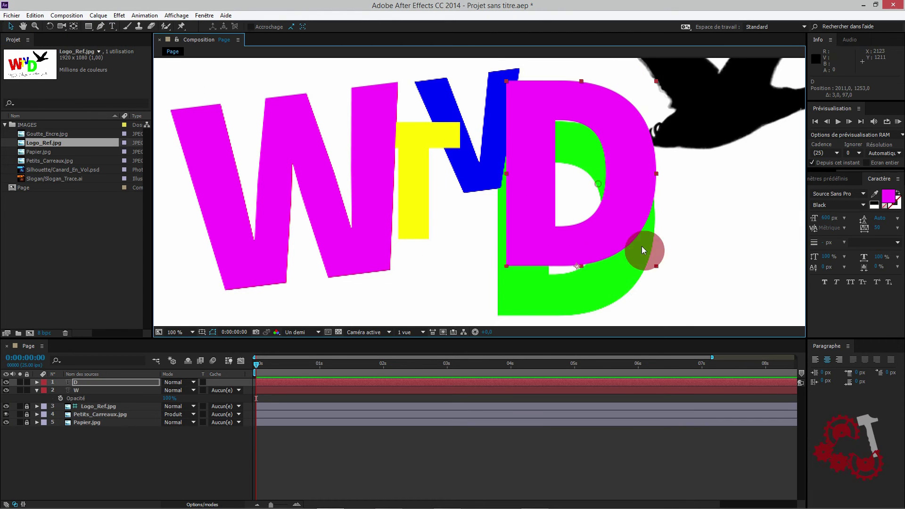
# - Set the font size of the D to 630 px and move it down onto the green D
pyautogui.click(828, 218)
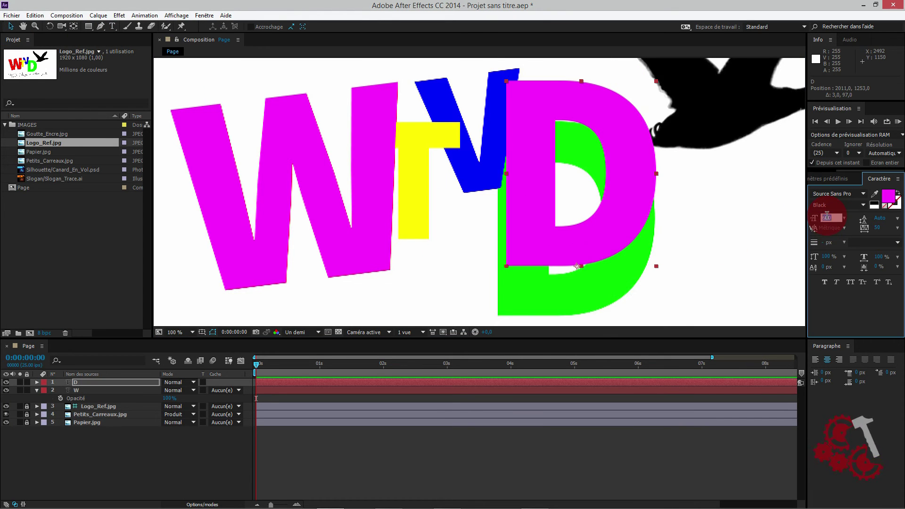
pyautogui.write('300')
pyautogui.press('Return')
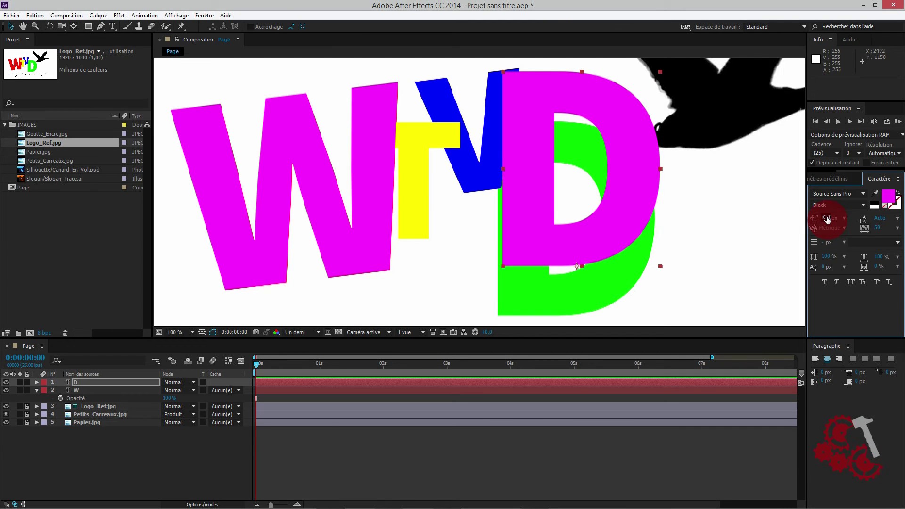
pyautogui.moveTo(592, 234); pyautogui.dragTo(588, 277)
# - Set the opacity of the D text layer to 50%
pyautogui.click(66, 406)
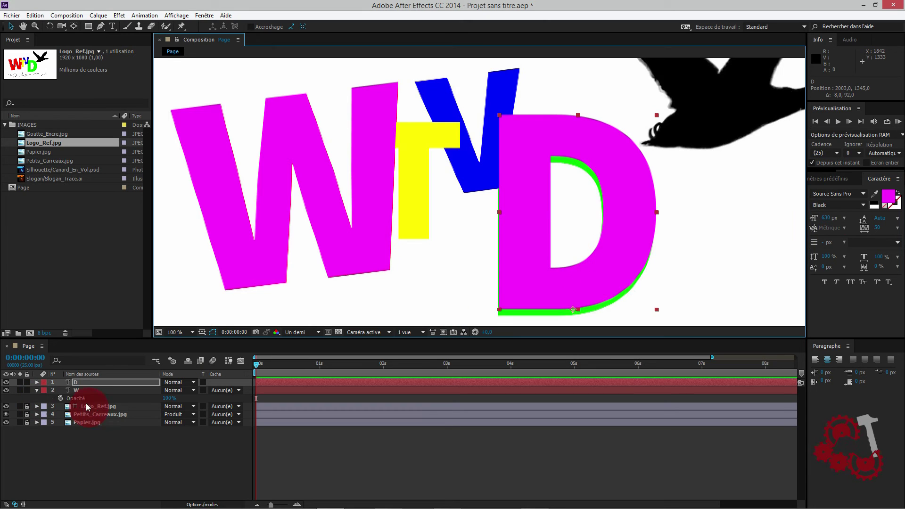
pyautogui.press('t')
pyautogui.click(168, 393)
pyautogui.write('50')
pyautogui.press('Return')
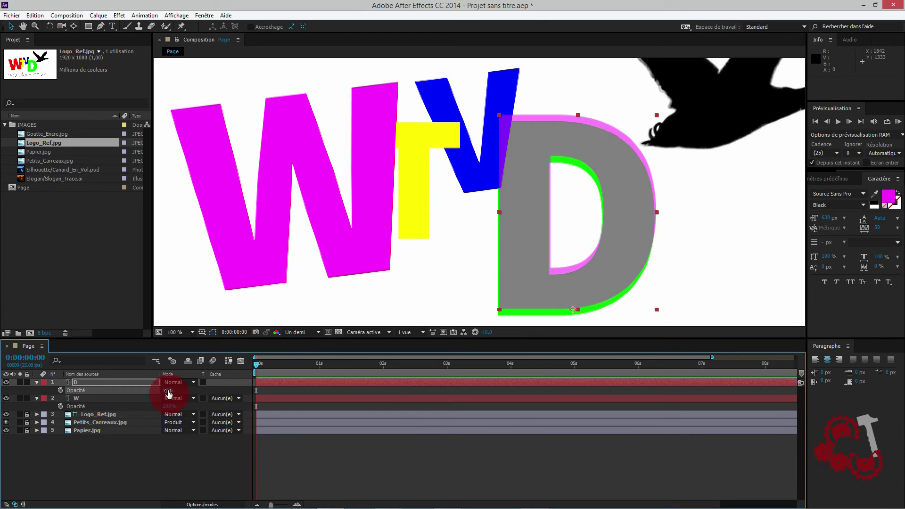
# - Align the half-transparent D exactly with the green D of the reference logo, at about position 2000, 1358
pyautogui.moveTo(614, 247); pyautogui.dragTo(625, 248)
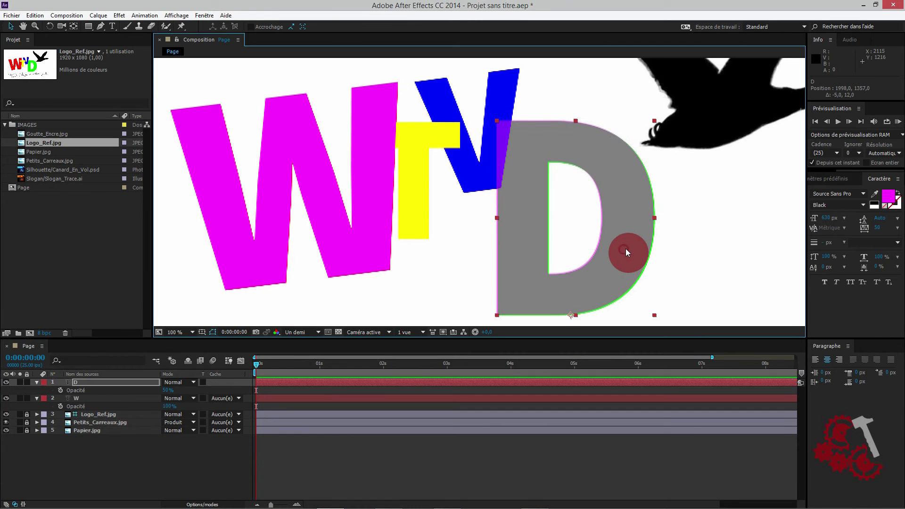
pyautogui.press('Right')
pyautogui.press('Right')
pyautogui.press('Down')
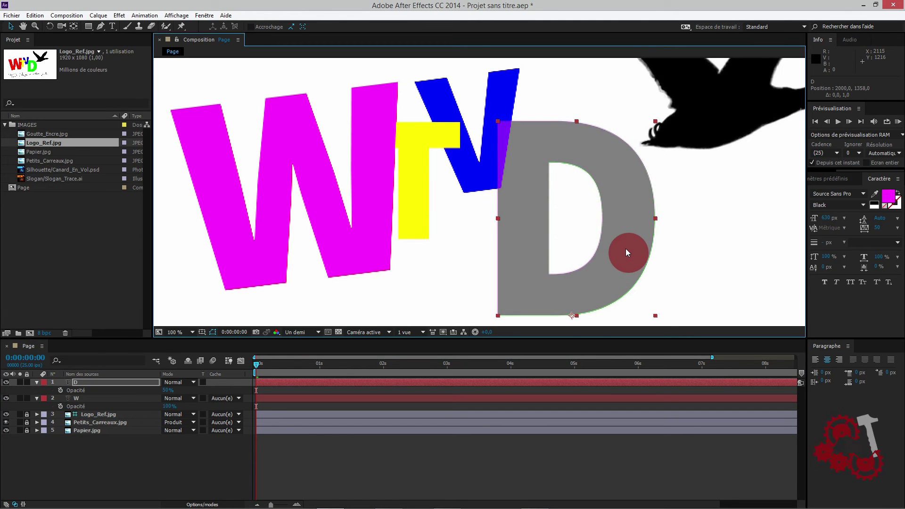
# - Nudge the half-transparent D one pixel down onto the green D, to position 2000, 1359
pyautogui.press('Down')
pyautogui.press('Right')
pyautogui.press('Left')
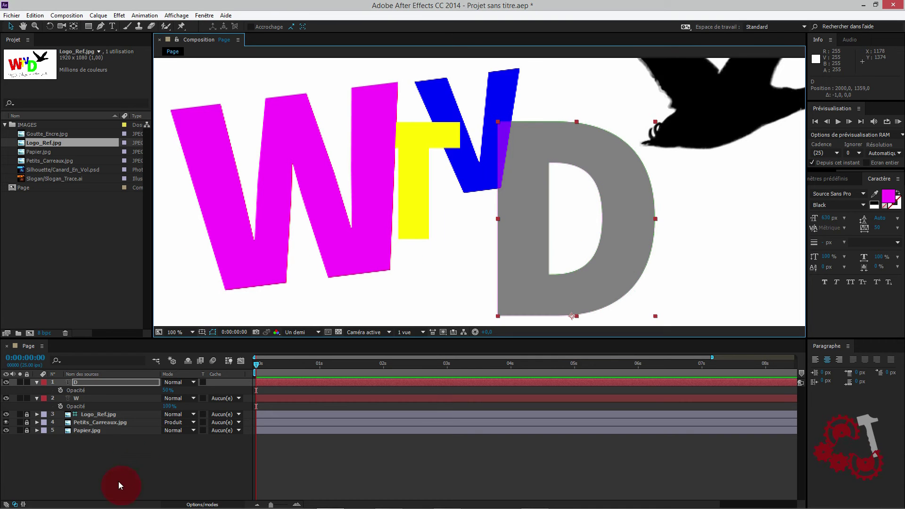
# - Set the opacity of the D text layer to 100%
pyautogui.click(127, 462)
pyautogui.click(169, 390)
pyautogui.write('1')
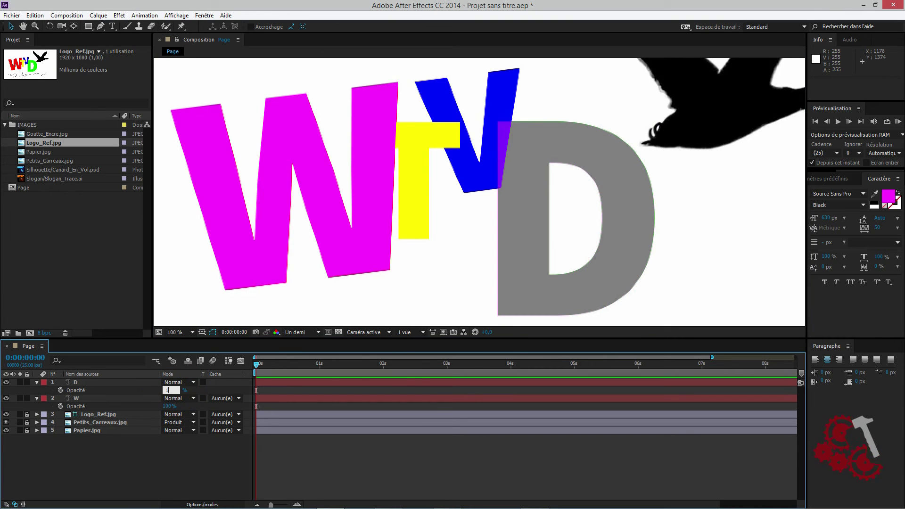
pyautogui.write('00')
pyautogui.press('Return')
pyautogui.click(116, 484)
pyautogui.click(101, 433)
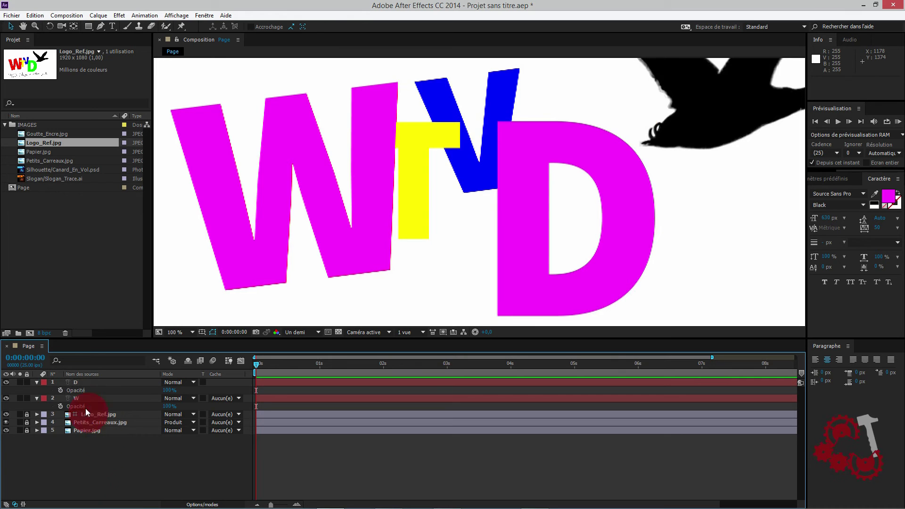
# - Create a text layer with the letter T and move it roughly over the yellow T of the reference logo
pyautogui.click(112, 25)
pyautogui.click(698, 197)
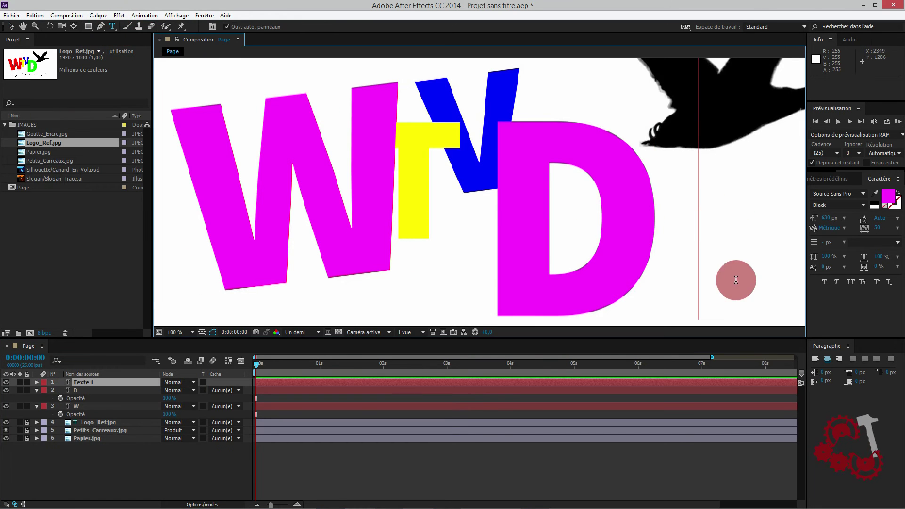
pyautogui.write('!')
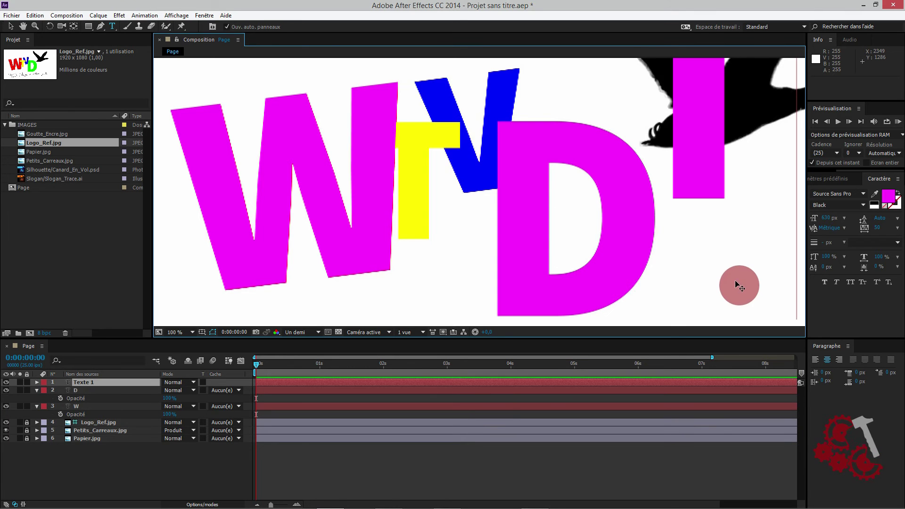
pyautogui.click(10, 26)
pyautogui.moveTo(691, 149); pyautogui.dragTo(408, 185)
# - Set the font size of the T to 380 px and move it onto the yellow T, at about position 1665, 1197
pyautogui.click(824, 218)
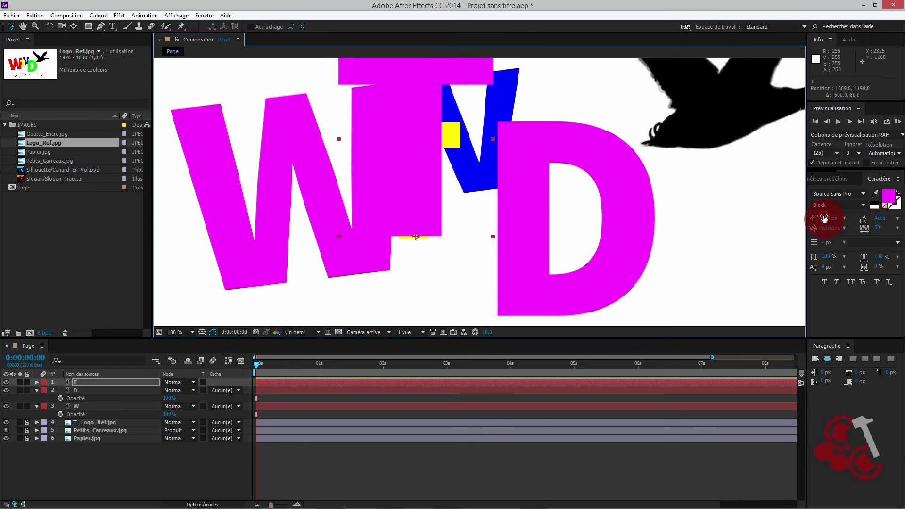
pyautogui.write('380')
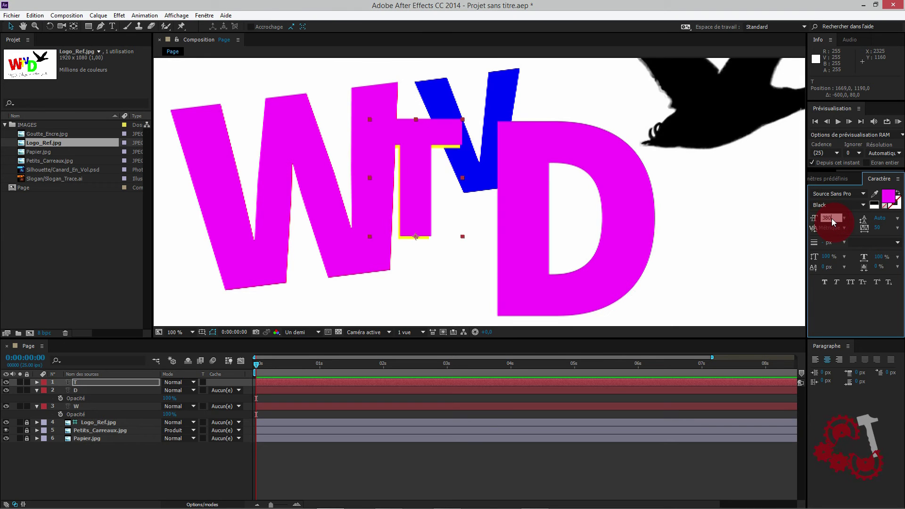
pyautogui.moveTo(420, 187); pyautogui.dragTo(418, 190)
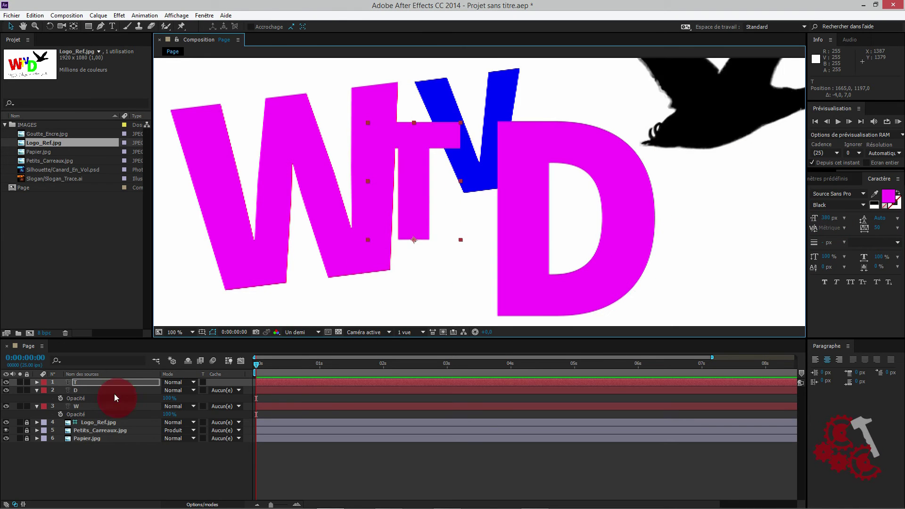
# - Hide the W text layer and set the opacity of the T text layer to 50%
pyautogui.click(6, 406)
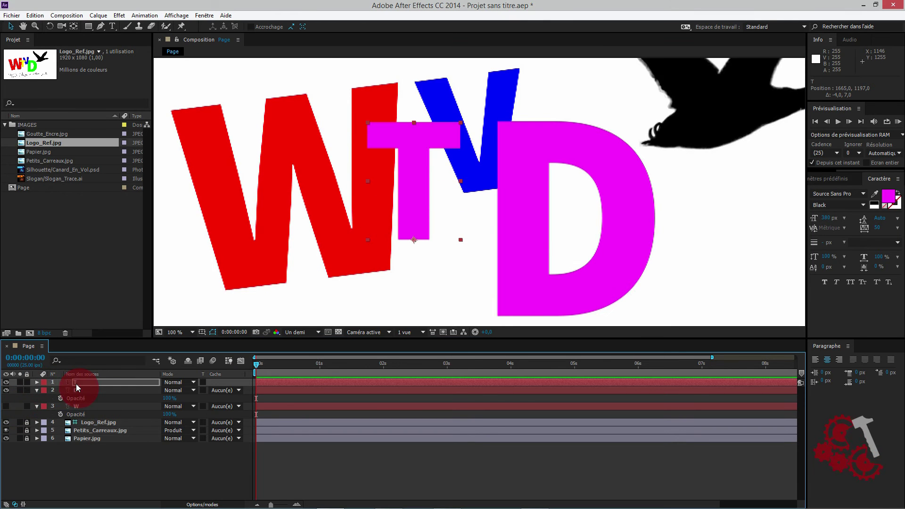
pyautogui.click(76, 384)
pyautogui.press('t')
pyautogui.click(170, 391)
pyautogui.write('50')
pyautogui.press('Return')
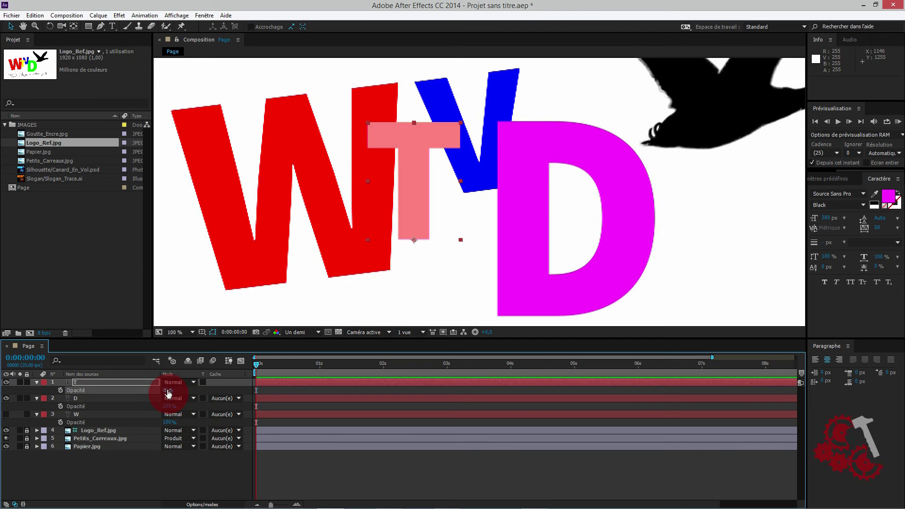
# - Check the T's vertical alignment with the reference by shifting it one pixel down and up and returning it to position 1665, 1197
pyautogui.press('Down')
pyautogui.press('Up')
pyautogui.press('Up')
pyautogui.press('Down')
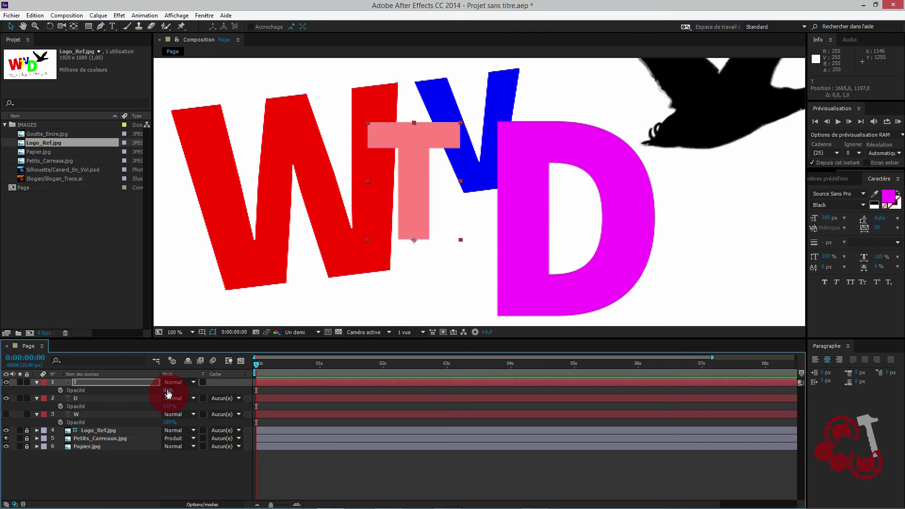
# - Set the opacity of the T text layer to 100%
pyautogui.click(109, 481)
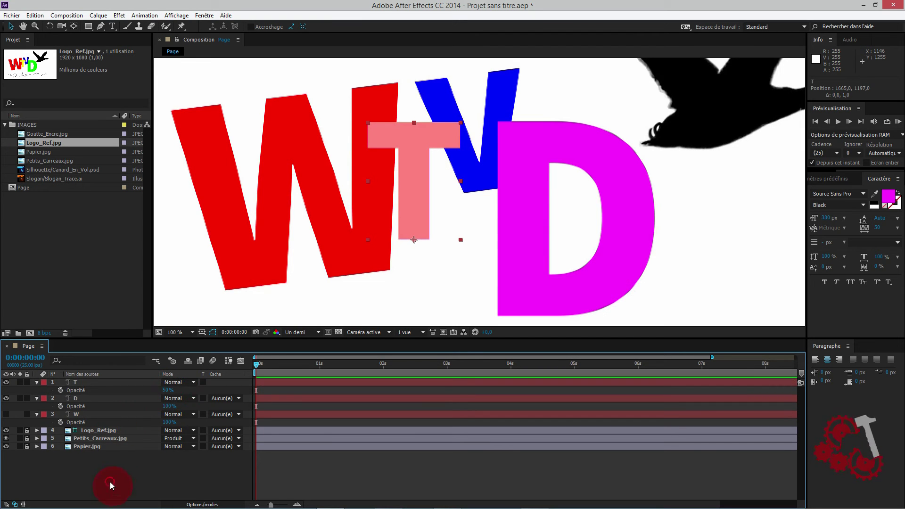
pyautogui.click(163, 389)
pyautogui.write('100')
pyautogui.press('Return')
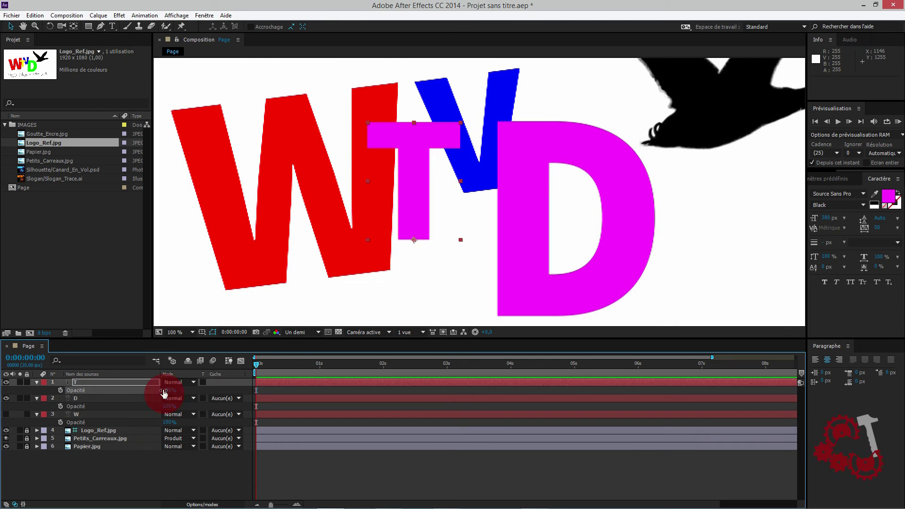
pyautogui.click(146, 471)
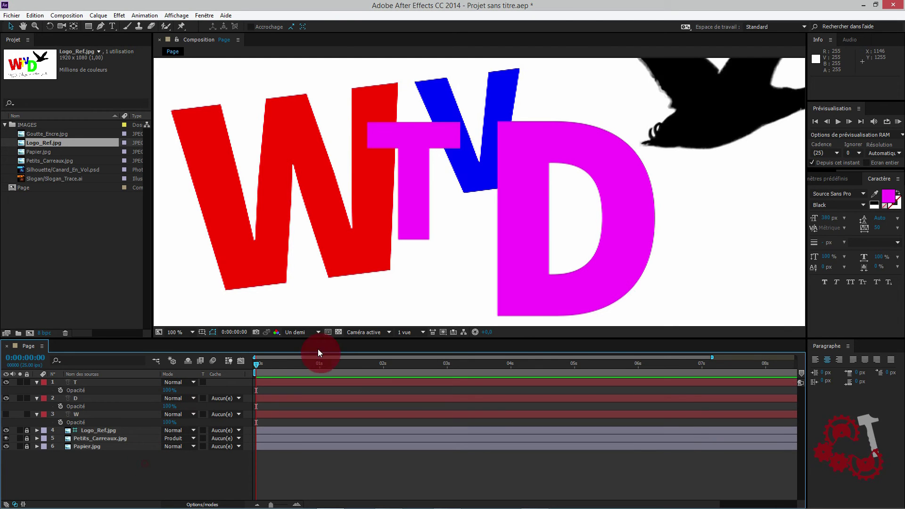
# - Create a text layer with the letter V and move it over the blue V of the reference, at about position 1800, 1097
pyautogui.click(112, 26)
pyautogui.click(692, 135)
pyautogui.write('V')
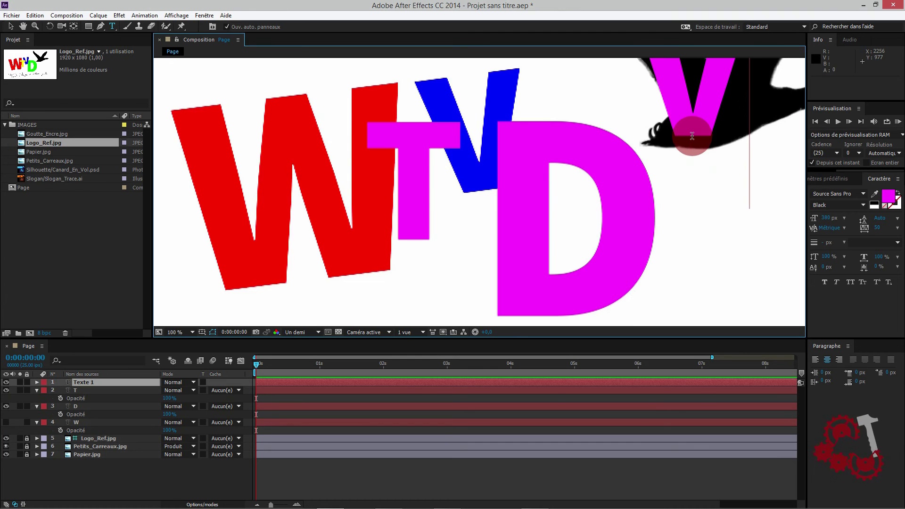
pyautogui.click(13, 30)
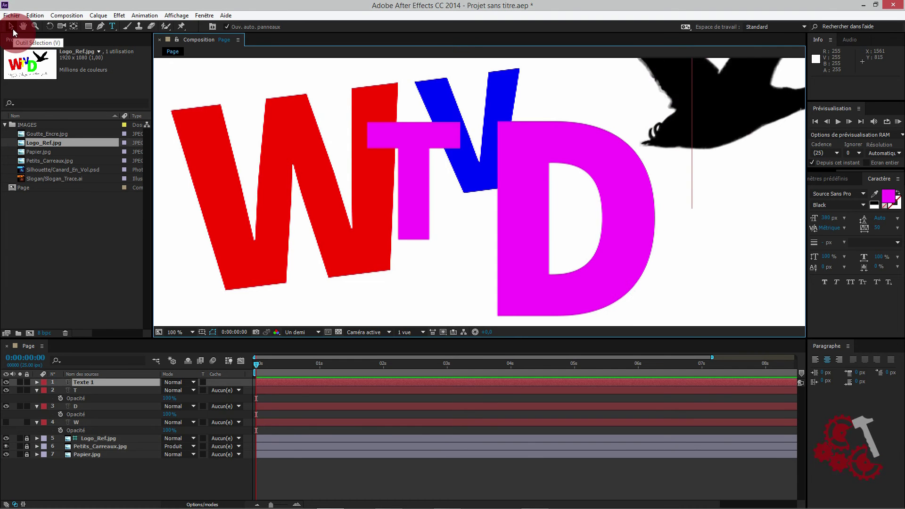
pyautogui.click(699, 120)
pyautogui.moveTo(699, 120); pyautogui.dragTo(484, 177)
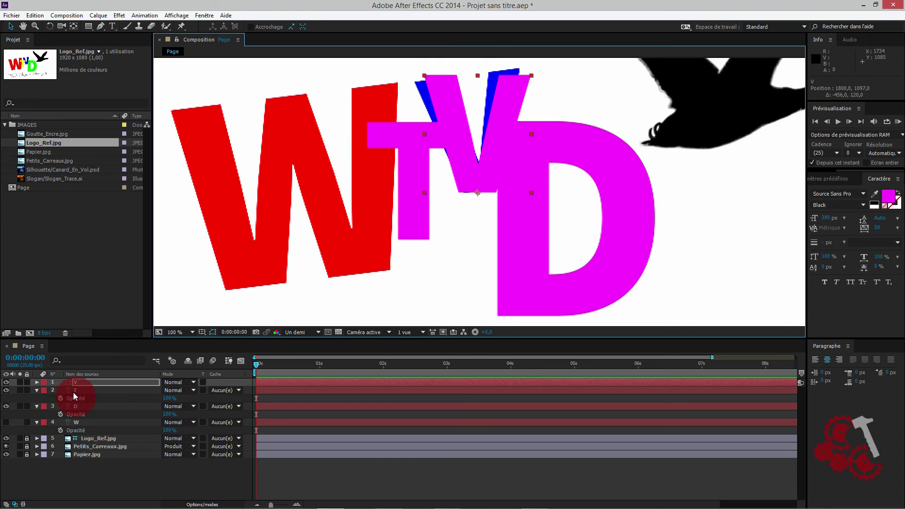
# - Set the V text layer's opacity to 50% and its rotation to -7°
pyautogui.write('t')
pyautogui.write('50')
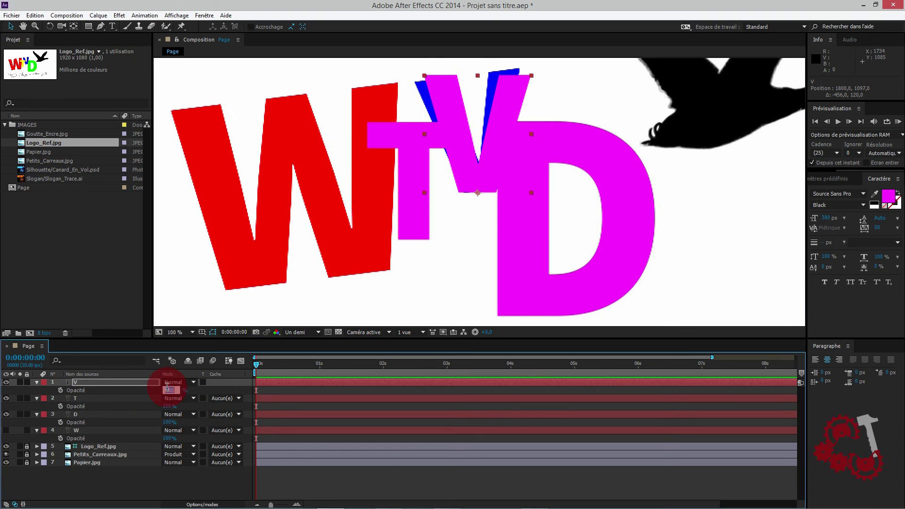
pyautogui.press('Return')
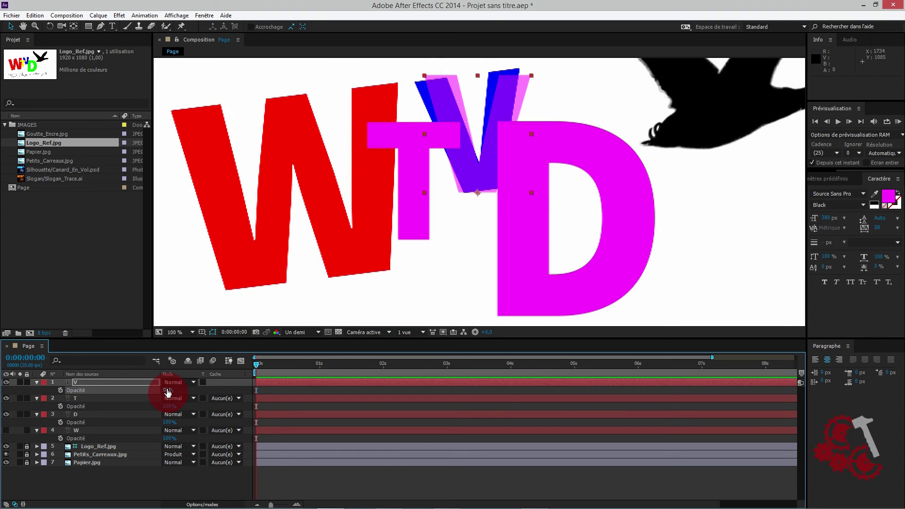
pyautogui.hotkey('shift', 'r')
pyautogui.click(171, 390)
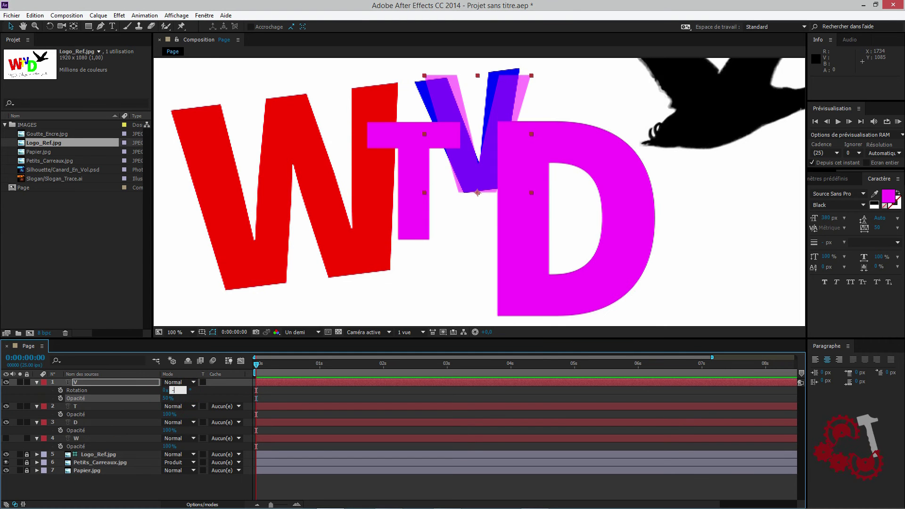
pyautogui.write('-7')
pyautogui.press('Return')
# - Align the rotated half-transparent V exactly with the blue V of the reference, at about position 1810, 1095
pyautogui.press('Right')
pyautogui.press('Right')
pyautogui.press('Right')
pyautogui.press('Right')
pyautogui.press('Right')
pyautogui.press('Right')
pyautogui.press('Right')
pyautogui.press('Right')
pyautogui.press('Right')
pyautogui.press('Right')
pyautogui.press('Up')
pyautogui.press('Up')
pyautogui.press('Left')
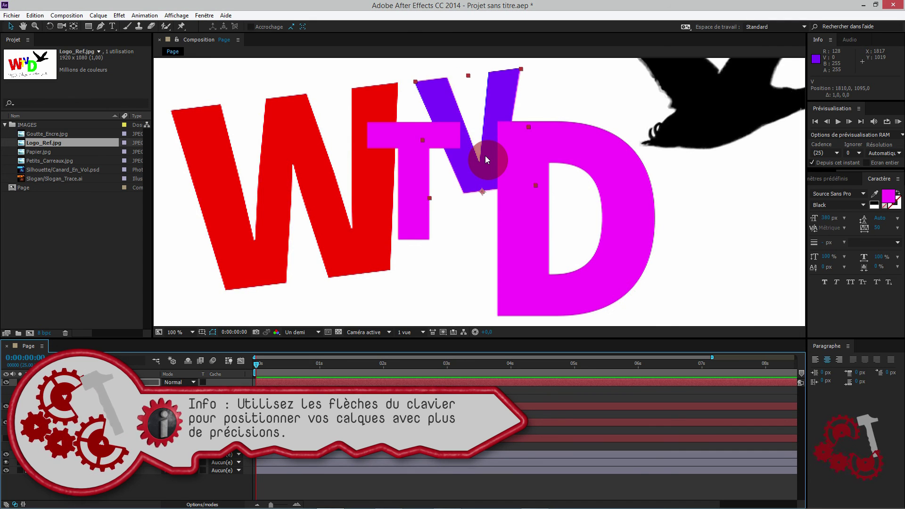
pyautogui.press('Up')
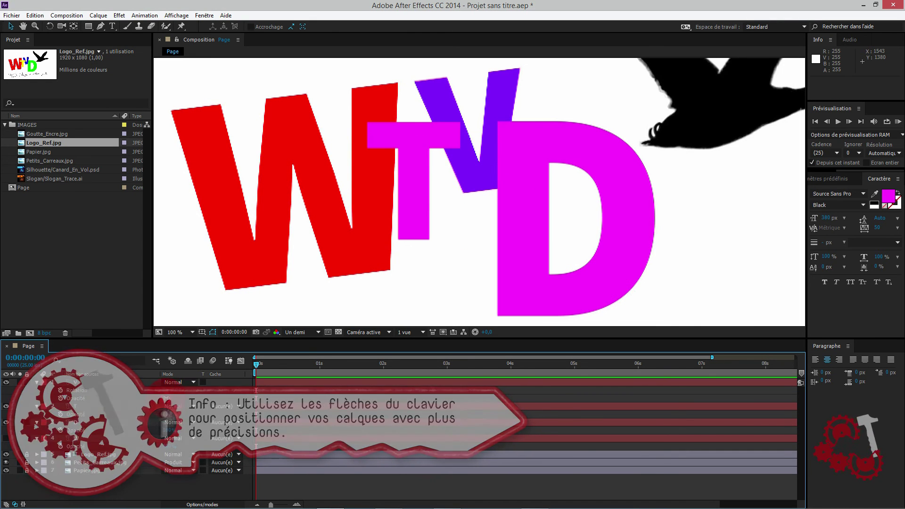
# - Set the opacity of the V text layer to 100%
pyautogui.click(167, 398)
pyautogui.write('100')
pyautogui.press('Return')
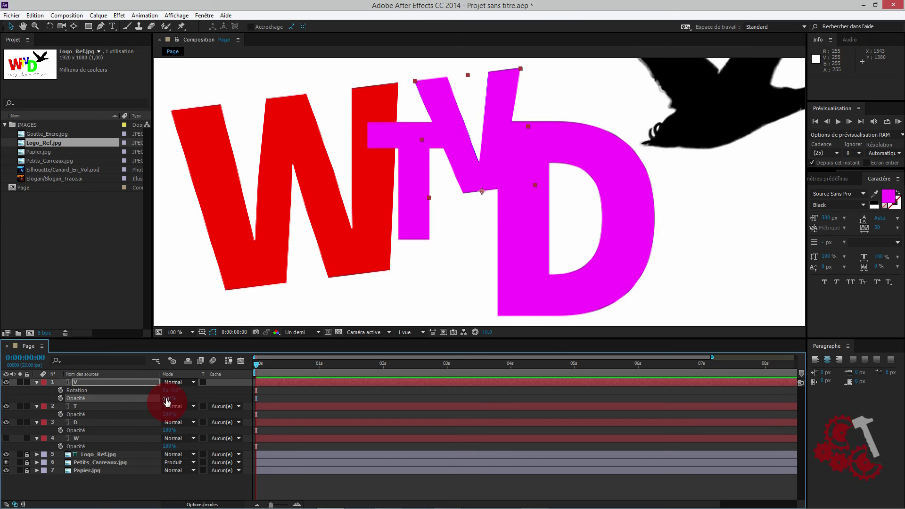
pyautogui.click(87, 487)
# - Show the hidden W text layer again and select it
pyautogui.click(10, 437)
pyautogui.click(44, 438)
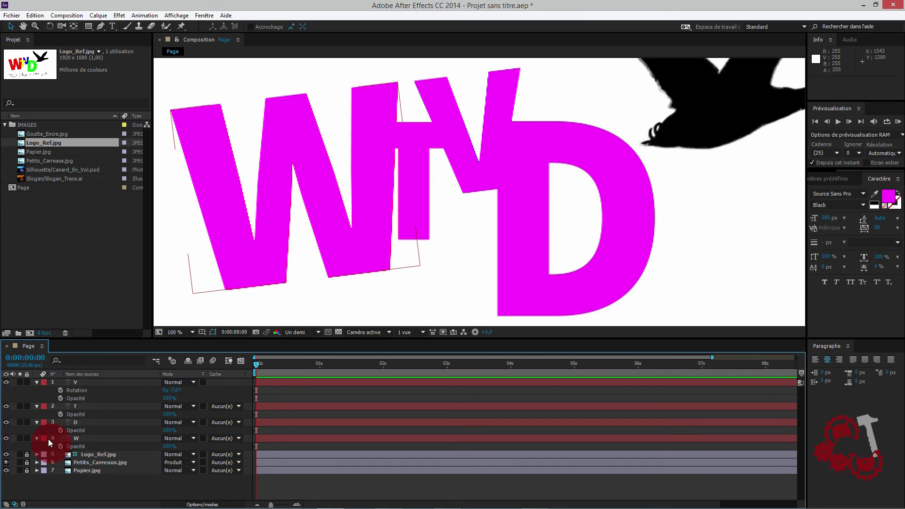
pyautogui.click(69, 437)
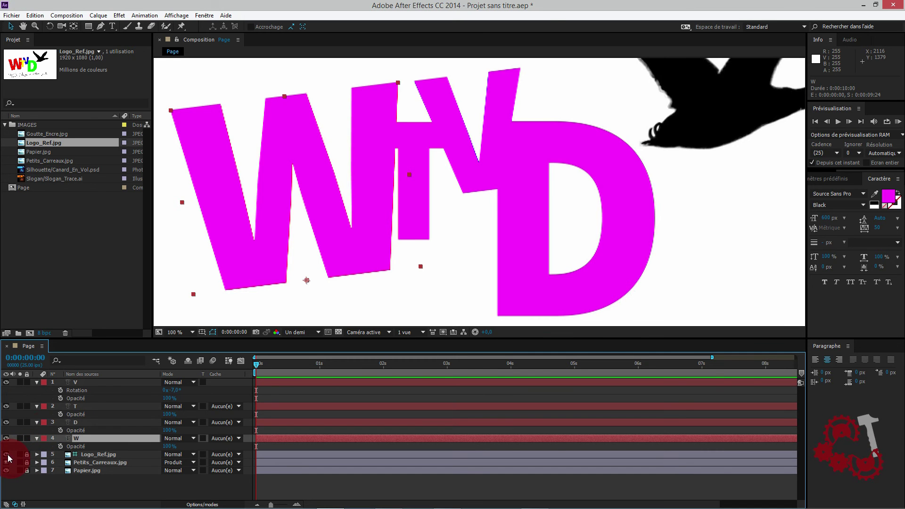
# - View the Logo_Ref.jpg footage on its own to examine the letter colours, and return to the Page composition
pyautogui.click(21, 143)
pyautogui.doubleClick(21, 143)
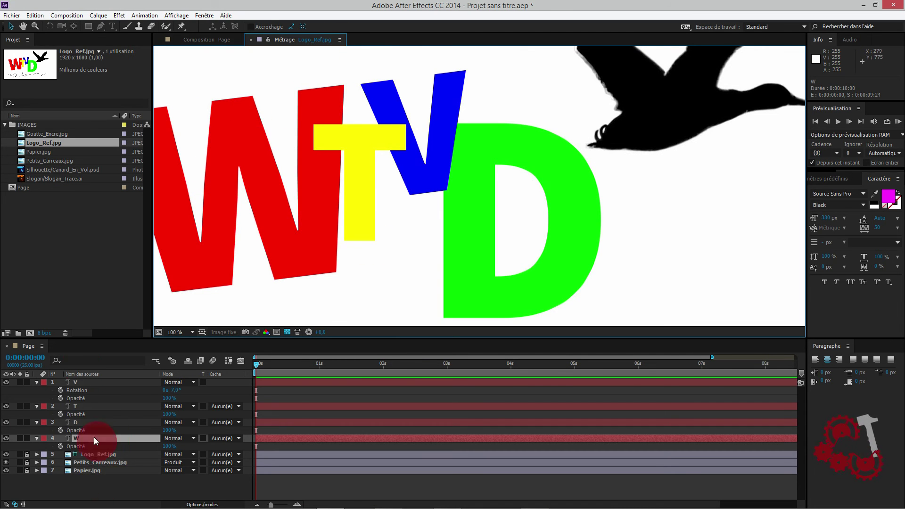
pyautogui.click(194, 42)
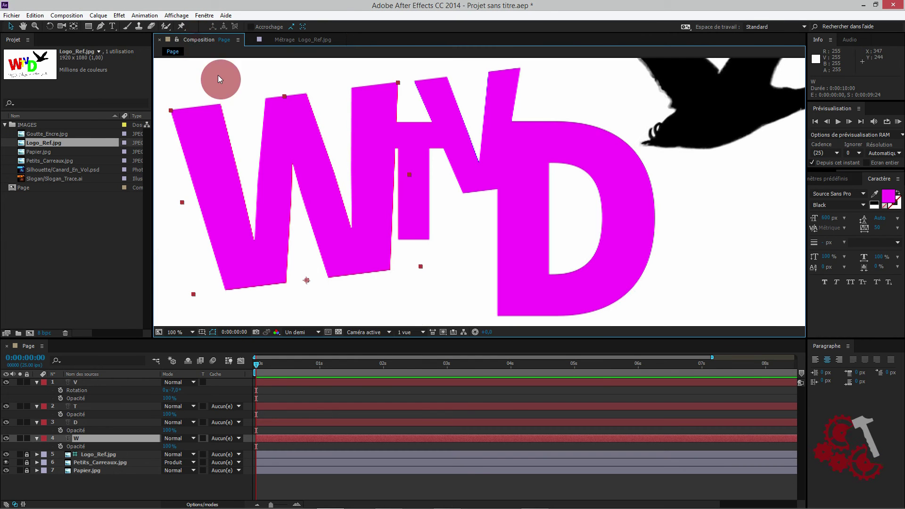
# - Set the fill colour of the W to pure red, RGB 255, 0, 0
pyautogui.click(889, 197)
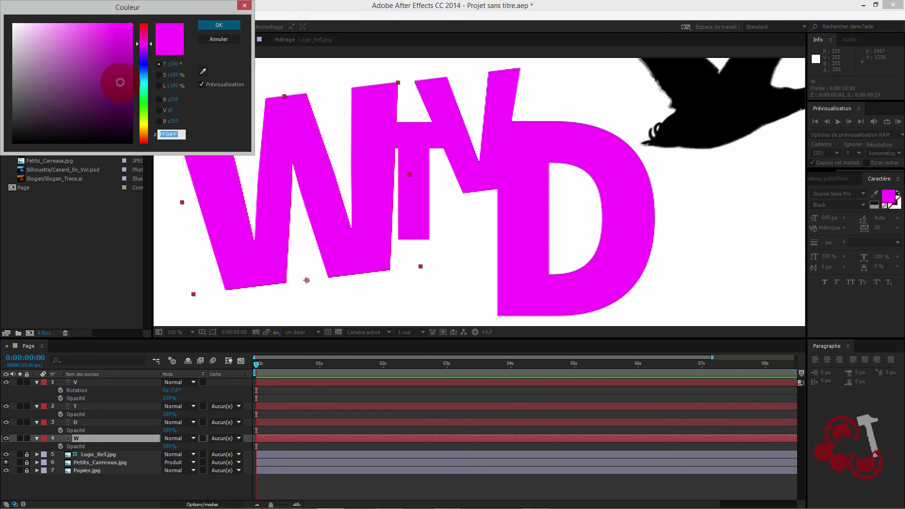
pyautogui.click(177, 99)
pyautogui.press('Tab')
pyautogui.press('Tab')
pyautogui.write('0')
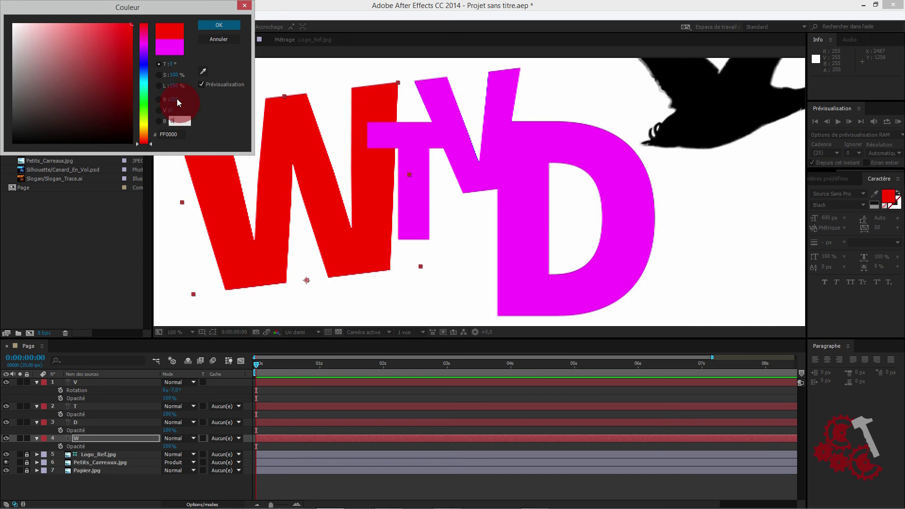
pyautogui.click(211, 30)
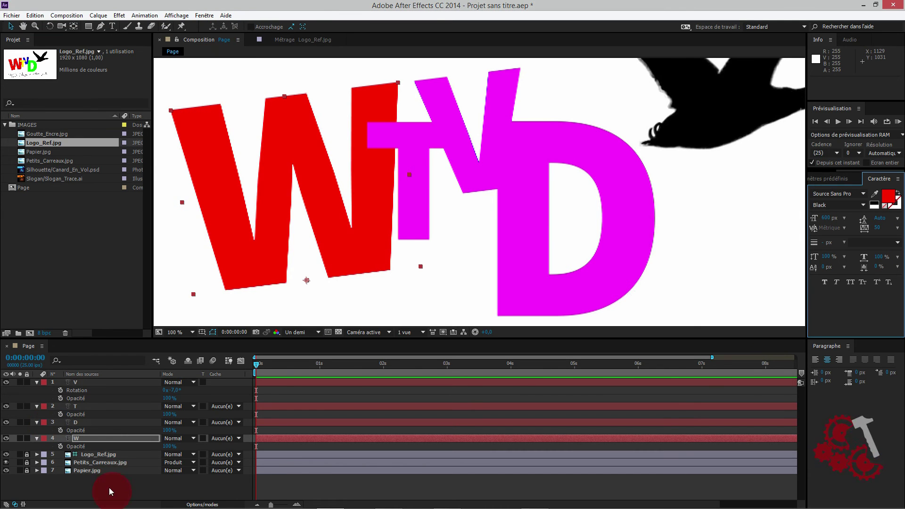
# - Check the letter colours in the Logo_Ref.jpg footage and set the T's fill colour to yellow, RGB 255, 255, 0
pyautogui.click(297, 39)
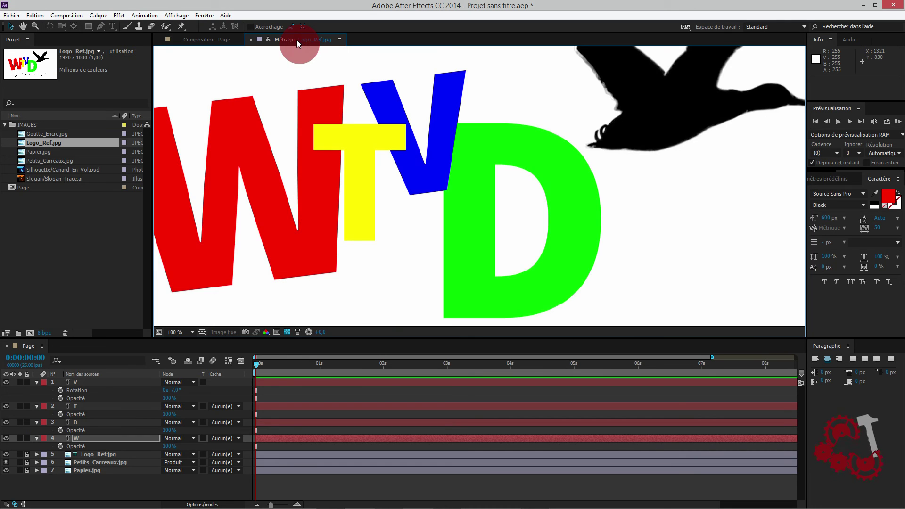
pyautogui.click(185, 37)
pyautogui.click(76, 407)
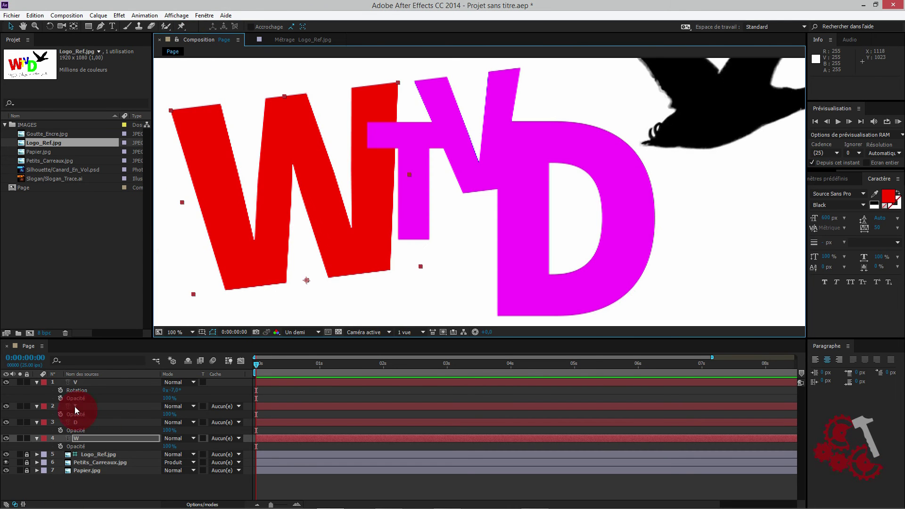
pyautogui.click(887, 195)
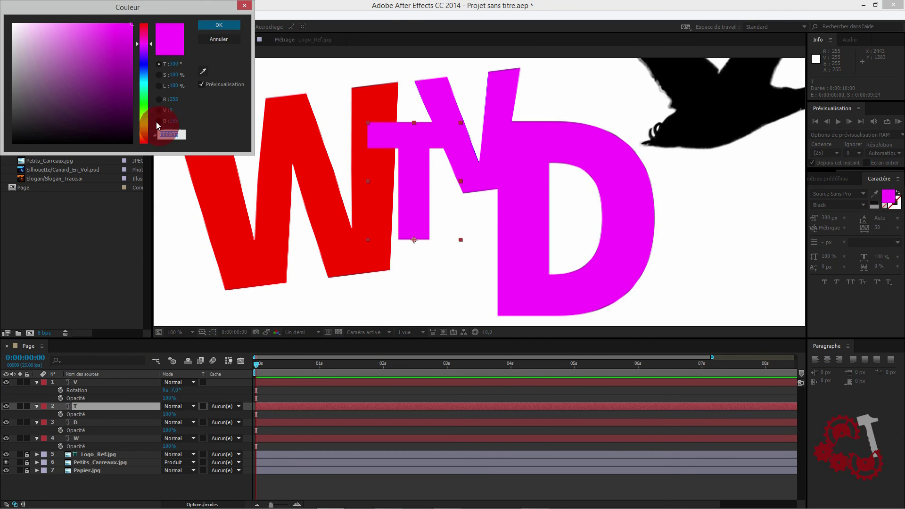
pyautogui.click(175, 121)
pyautogui.write('0')
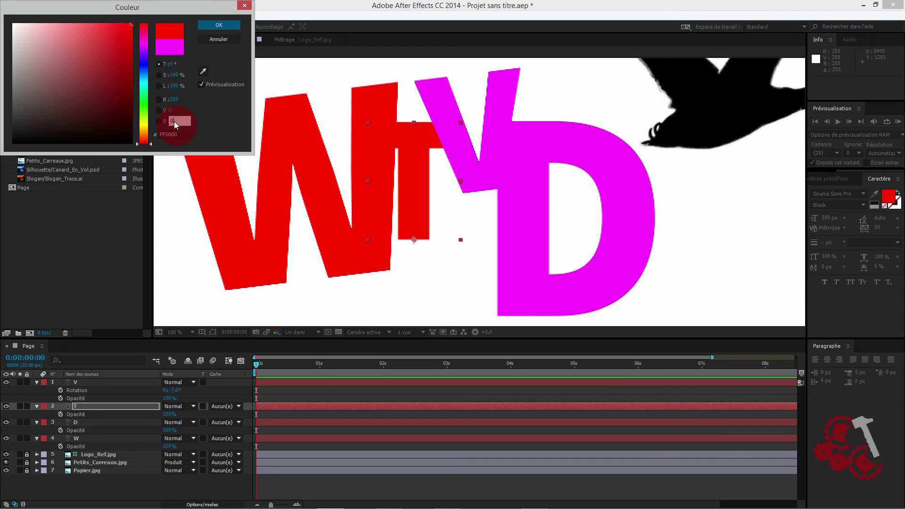
pyautogui.click(171, 109)
pyautogui.write('255')
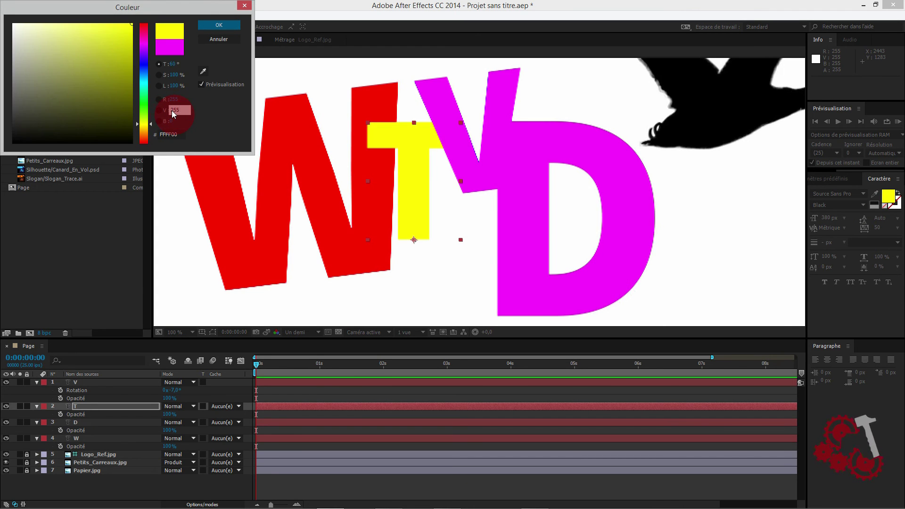
pyautogui.click(228, 25)
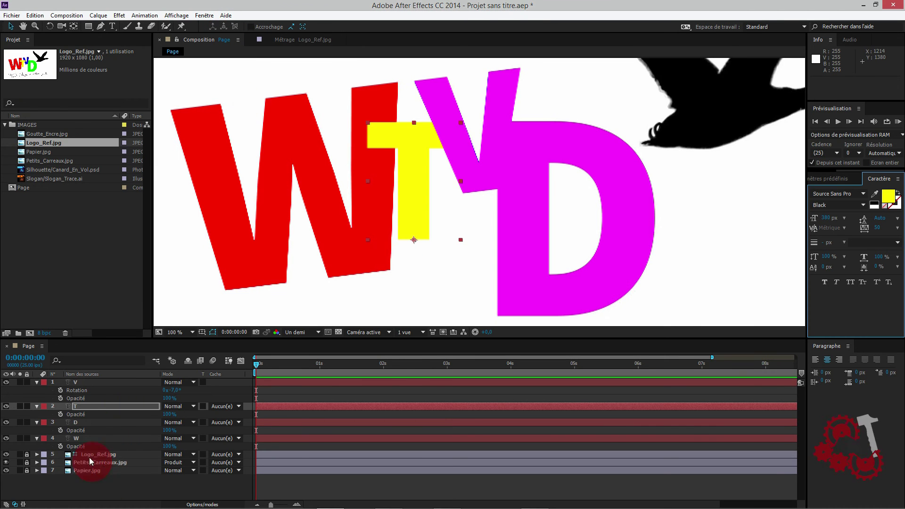
# - Set the fill colour of the D text layer to pure green, RGB 0, 255, 0
pyautogui.click(96, 422)
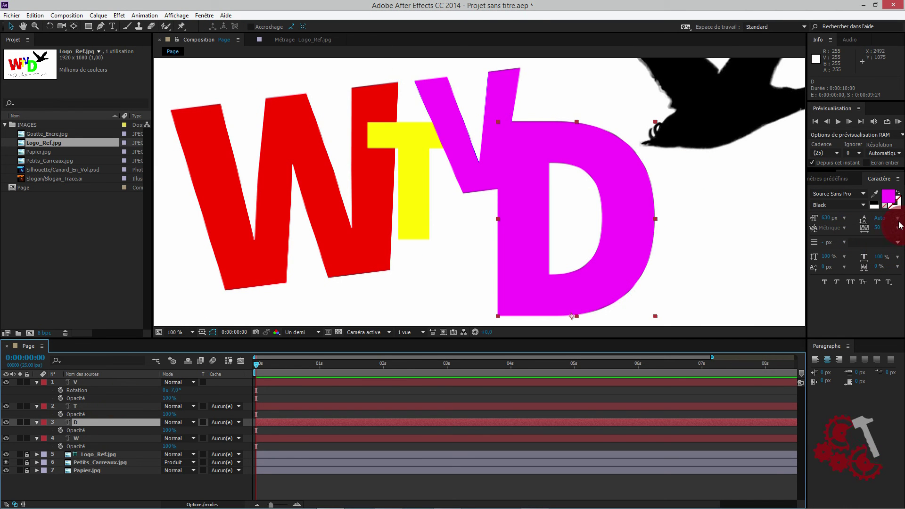
pyautogui.click(887, 195)
pyautogui.click(174, 101)
pyautogui.write('0')
pyautogui.press('Tab')
pyautogui.write('255')
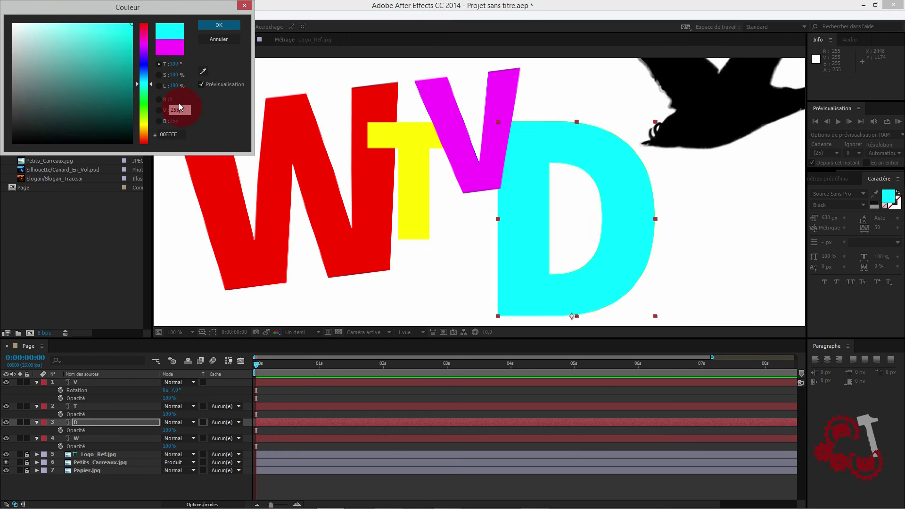
pyautogui.press('Tab')
pyautogui.write('0')
pyautogui.click(218, 25)
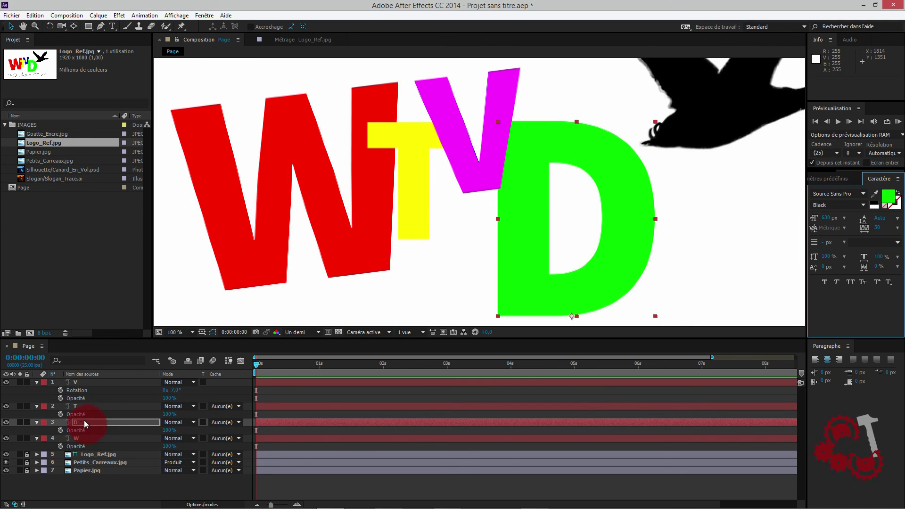
# - Set the fill colour of the V text layer to pure blue, hex 0000FF, and deselect the layer
pyautogui.click(82, 383)
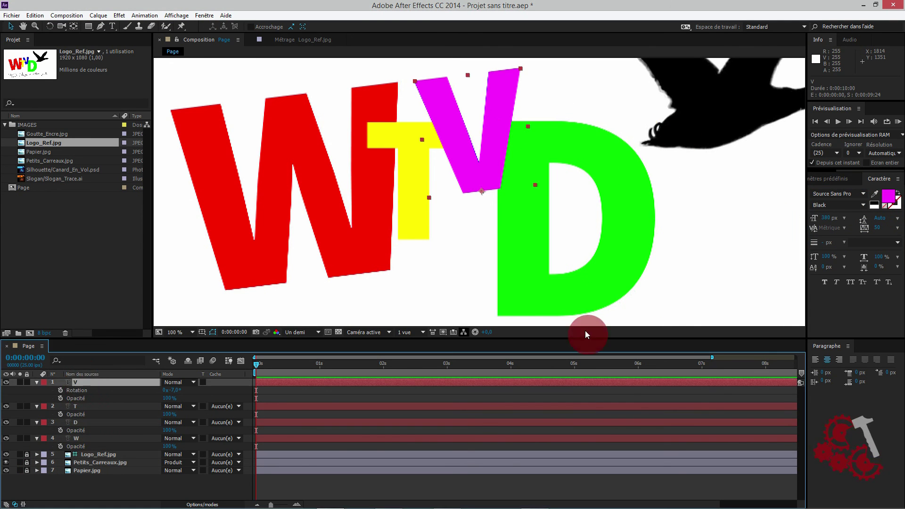
pyautogui.click(888, 195)
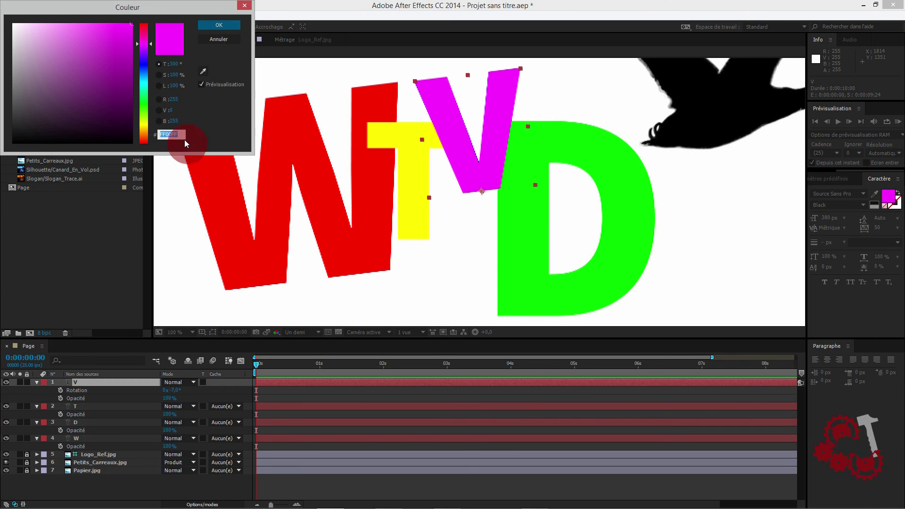
pyautogui.write('0000FF')
pyautogui.press('Return')
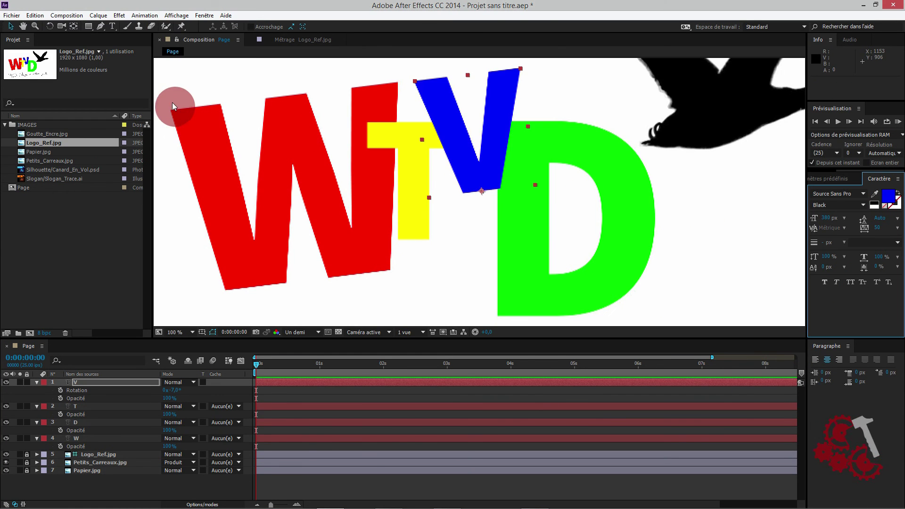
pyautogui.click(138, 485)
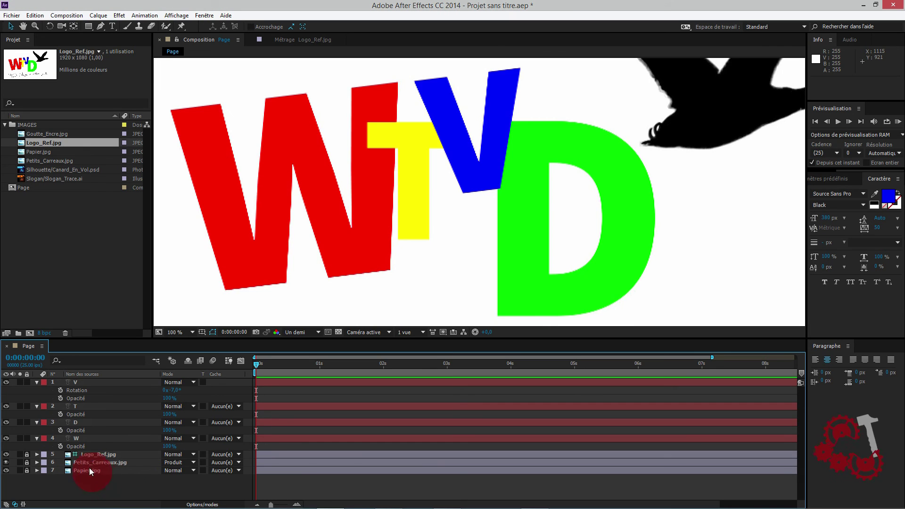
# - Add Slogan_Trace.ai to the Page composition as the top layer and move it roughly over the reference slogan
pyautogui.click(73, 222)
pyautogui.scroll(-2, 405, 213)
pyautogui.moveTo(437, 237); pyautogui.dragTo(387, 179)
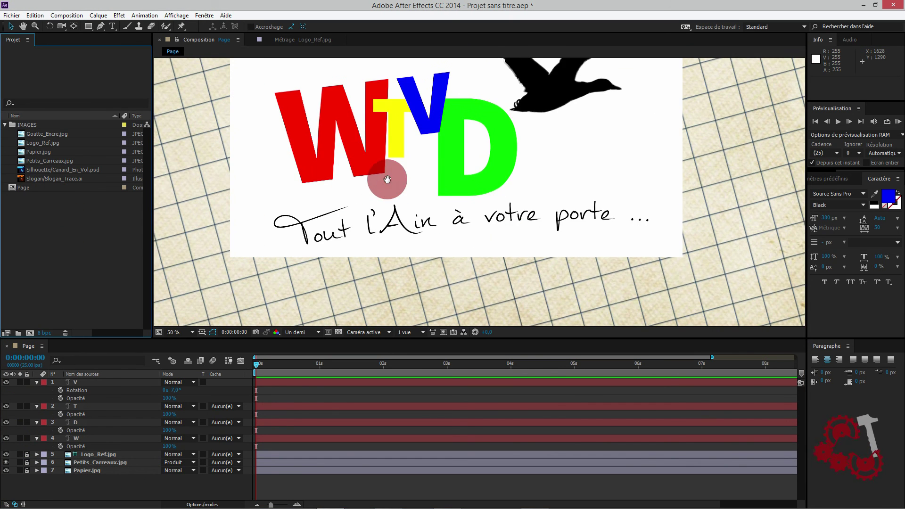
pyautogui.moveTo(38, 177); pyautogui.dragTo(433, 174)
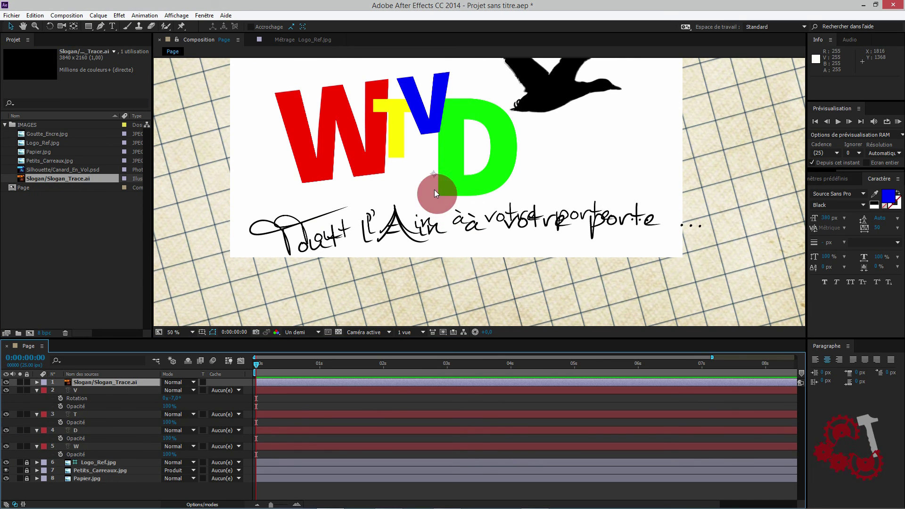
pyautogui.moveTo(472, 226)
pyautogui.mouseDown()
pyautogui.moveTo(470, 217)
pyautogui.moveTo(461, 223)
pyautogui.mouseUp()
# - Move the slogan layer's anchor point onto the accented "à" in the middle of the slogan using the Pan Behind tool
pyautogui.click(73, 26)
pyautogui.click(504, 228)
pyautogui.moveTo(420, 168); pyautogui.dragTo(459, 222)
pyautogui.click(99, 403)
# - Scale the Slogan_Trace.ai layer to 83% so that it matches the reference slogan
pyautogui.click(110, 382)
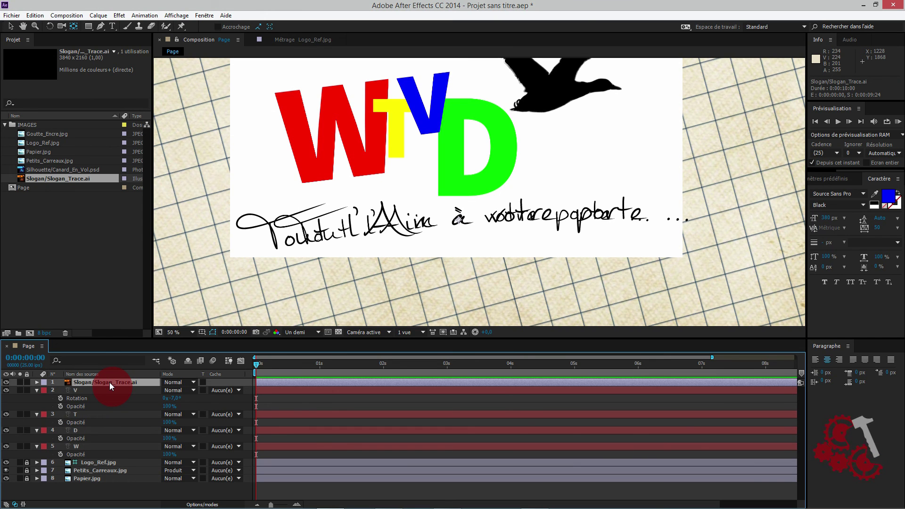
pyautogui.press('s')
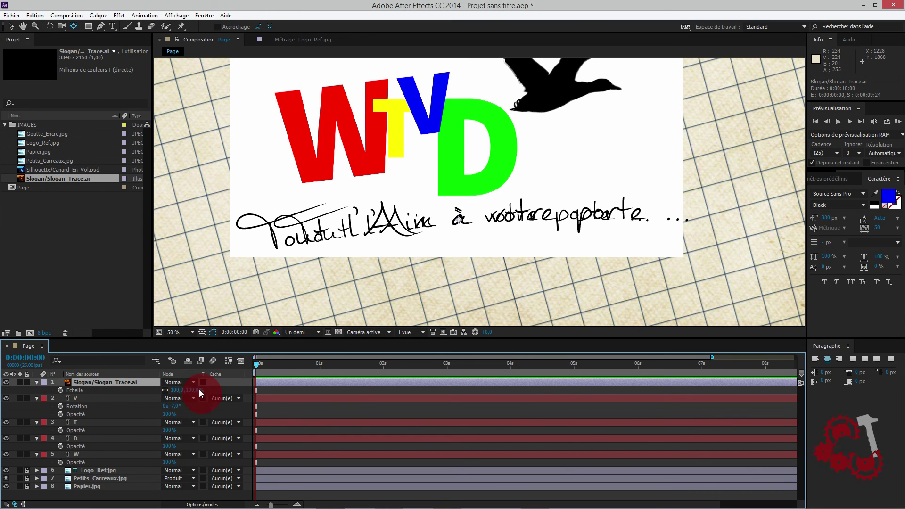
pyautogui.moveTo(195, 389); pyautogui.dragTo(184, 387)
pyautogui.click(193, 413)
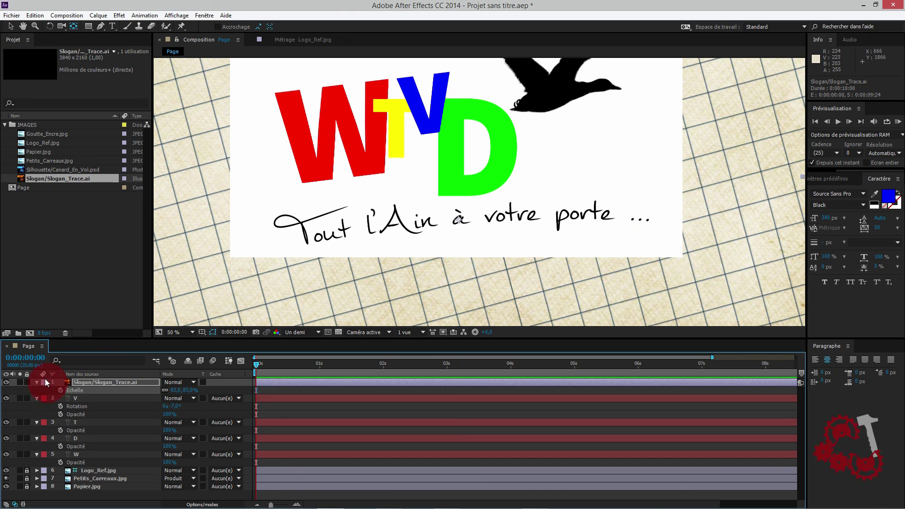
# - Add Canard_En_Vol.psd to the Page composition as the top layer, near the black reference bird
pyautogui.moveTo(502, 145); pyautogui.dragTo(459, 248)
pyautogui.click(52, 239)
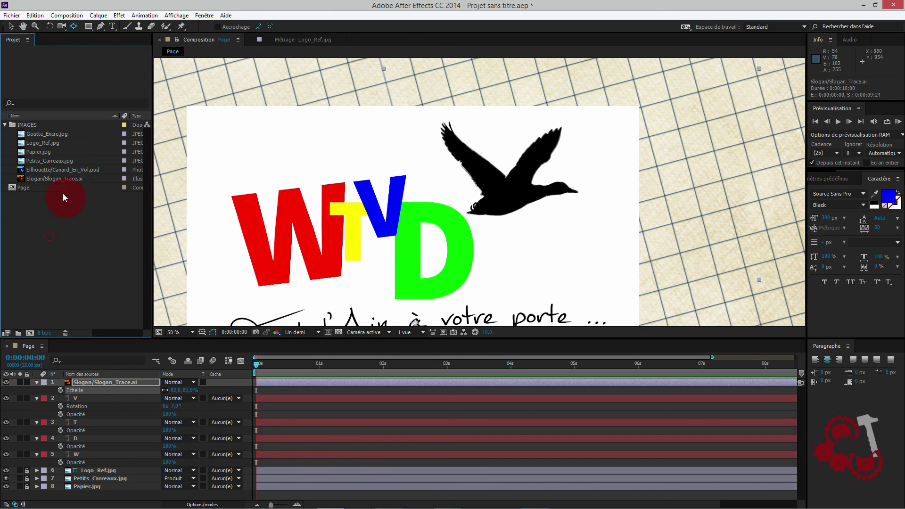
pyautogui.moveTo(66, 172); pyautogui.dragTo(567, 186)
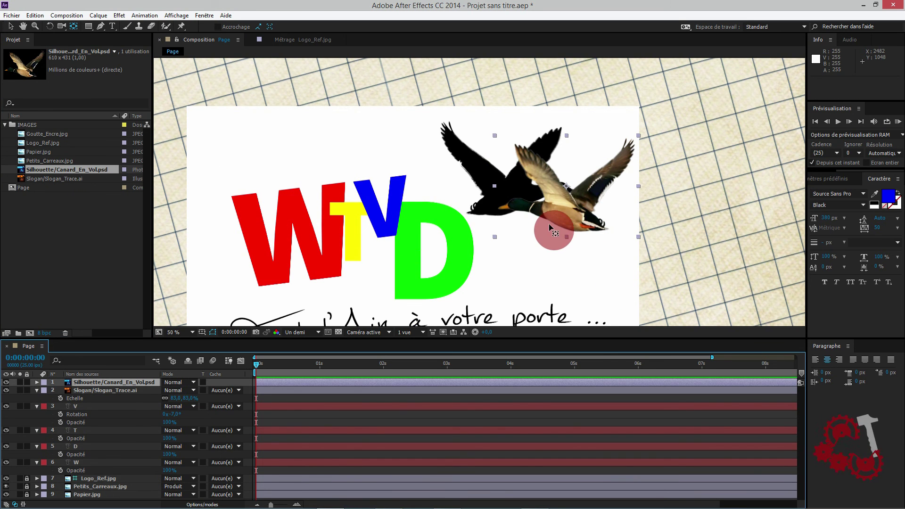
# - Flip the duck layer horizontally and move it exactly over the black reference bird, at about 2332, 810
pyautogui.click(10, 26)
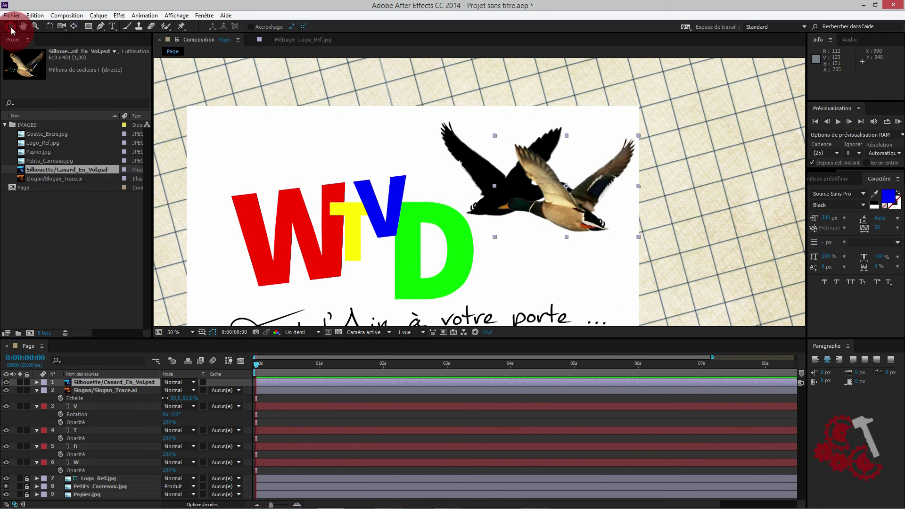
pyautogui.rightClick(570, 208)
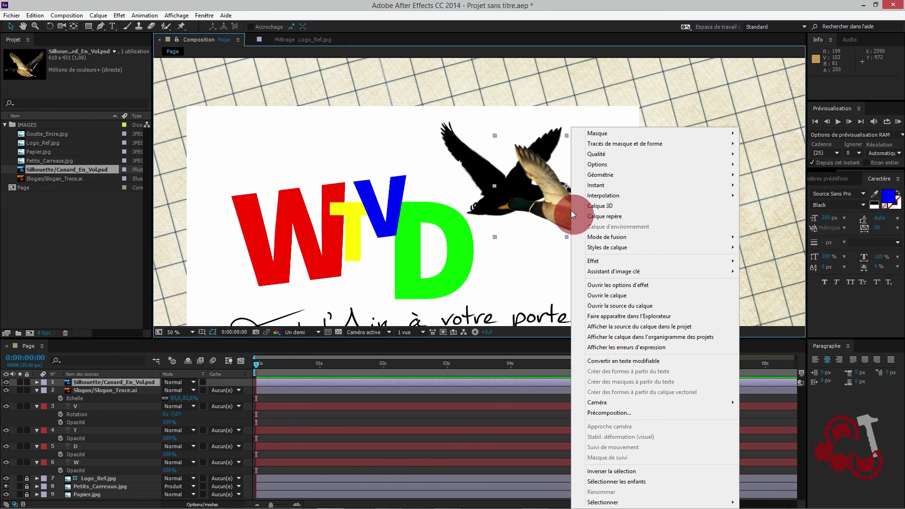
pyautogui.moveTo(626, 175)
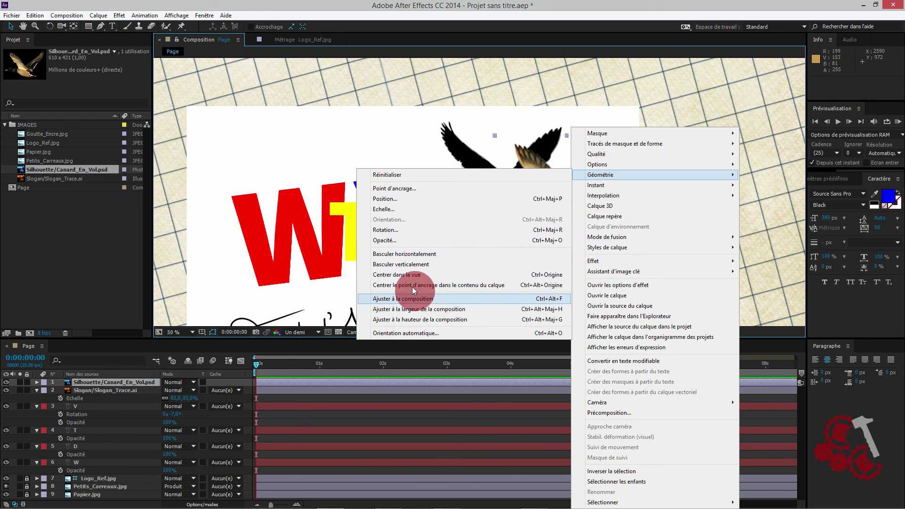
pyautogui.click(412, 253)
pyautogui.moveTo(560, 210); pyautogui.dragTo(519, 199)
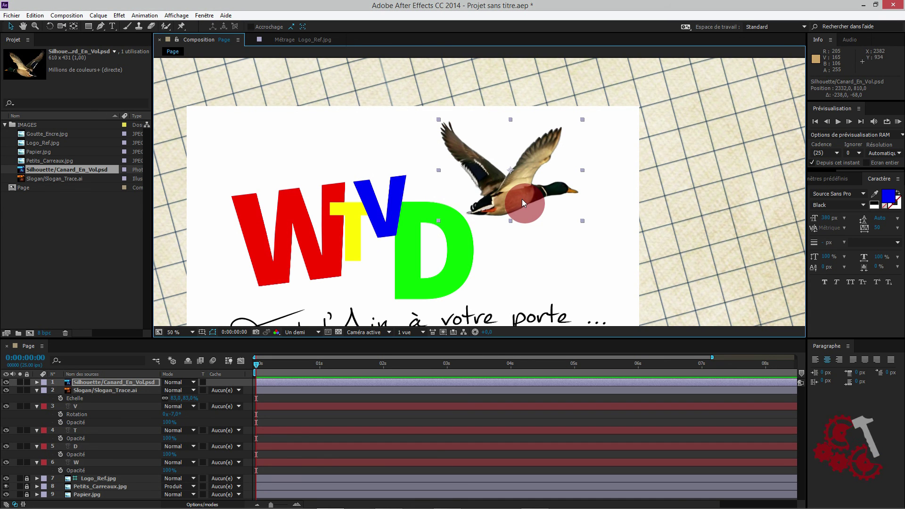
pyautogui.click(522, 199)
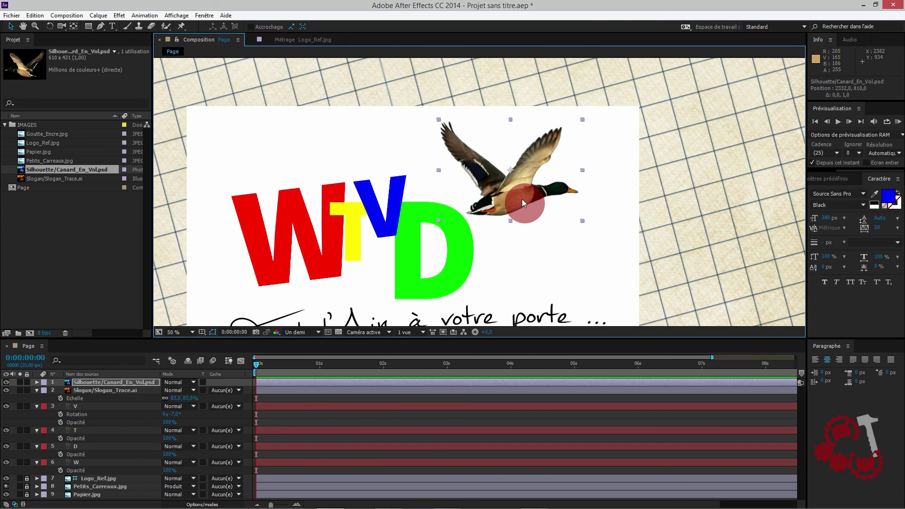
# - Collapse the expanded properties of the slogan, V, T, D and W layers in the timeline
pyautogui.press(',')
pyautogui.moveTo(380, 261); pyautogui.dragTo(397, 231)
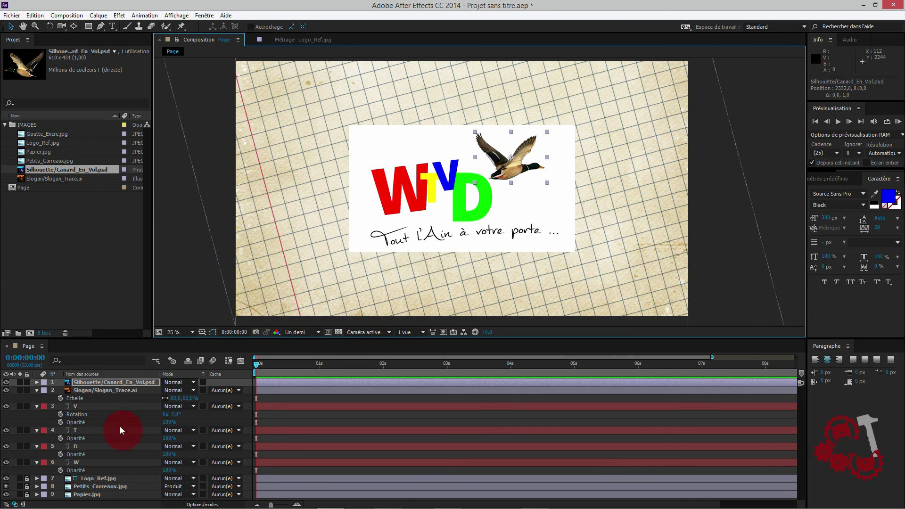
pyautogui.click(37, 390)
pyautogui.click(37, 398)
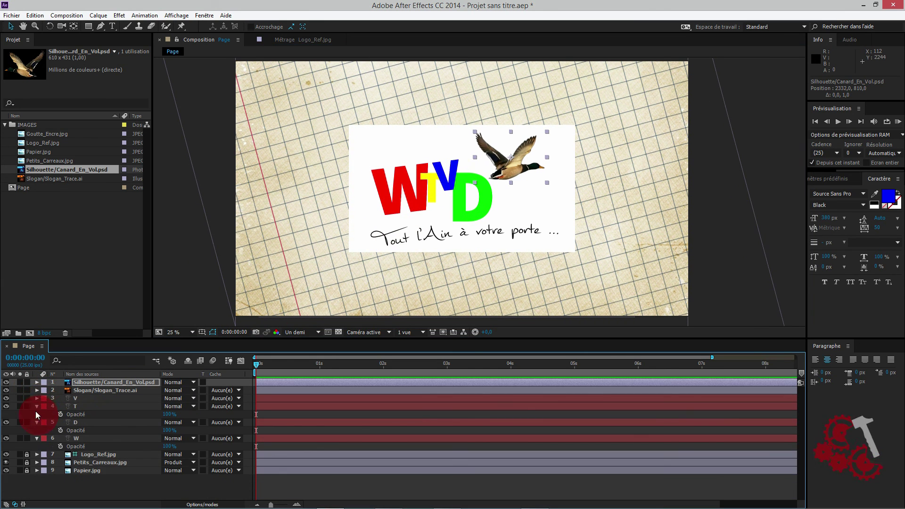
pyautogui.click(36, 410)
pyautogui.click(37, 406)
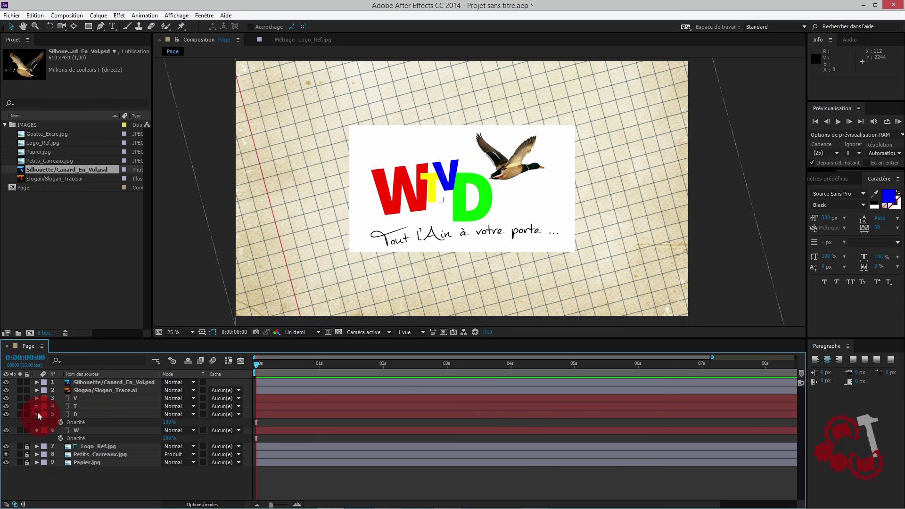
pyautogui.click(38, 415)
pyautogui.click(36, 422)
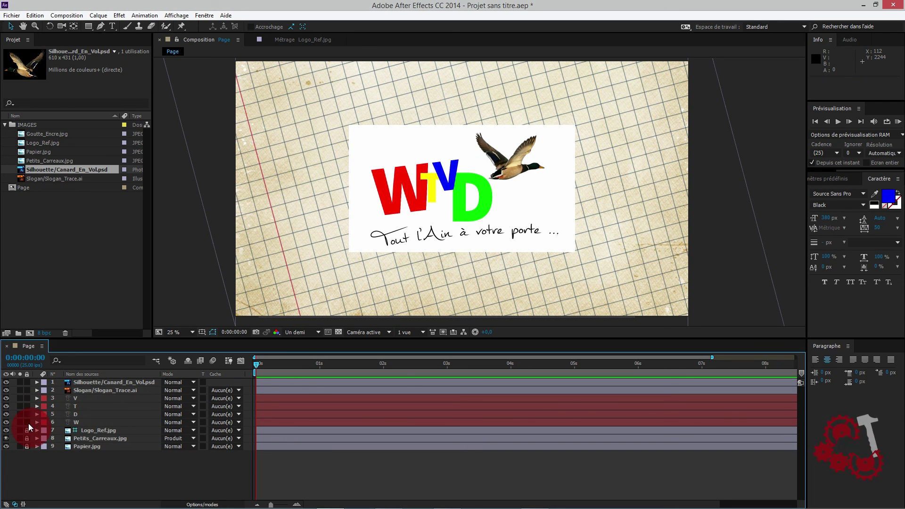
# - Lock the duck, slogan and four letter layers, and hide the Logo_Ref.jpg reference layer
pyautogui.moveTo(27, 422); pyautogui.dragTo(27, 382)
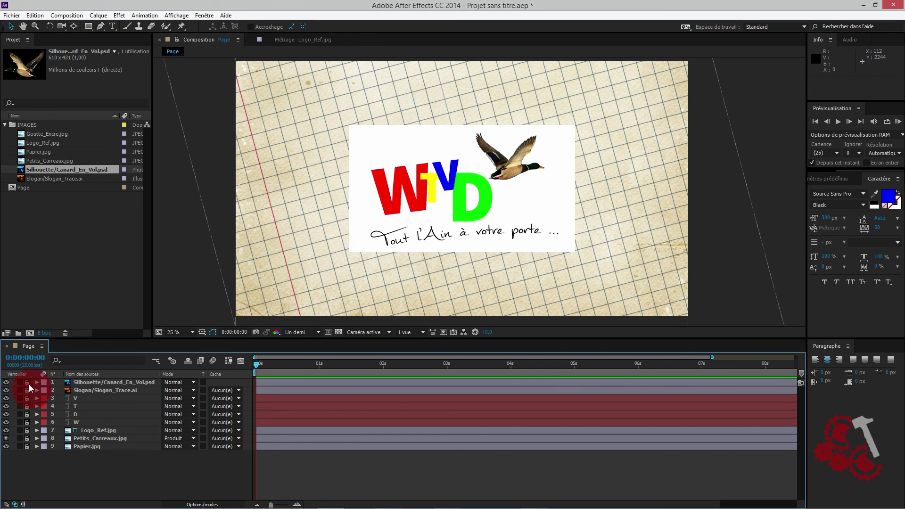
pyautogui.click(6, 430)
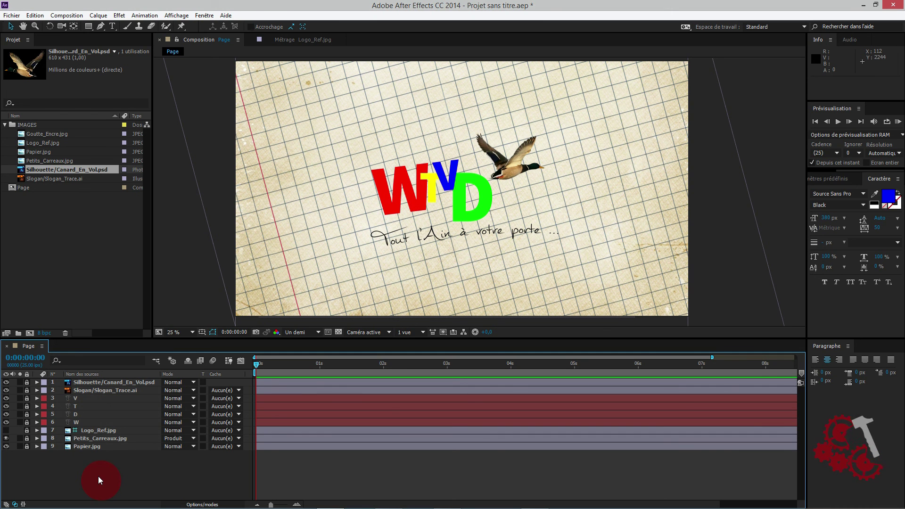
# - Save the project as Logo_Animation_Etape_01.aep in the 002_AE-C4D_LogoType folder, replacing the existing file
pyautogui.click(12, 15)
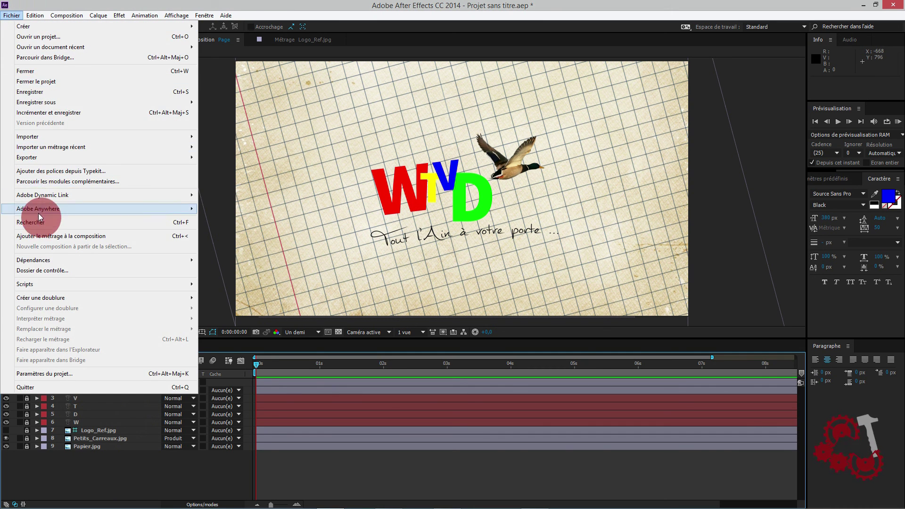
pyautogui.moveTo(66, 103)
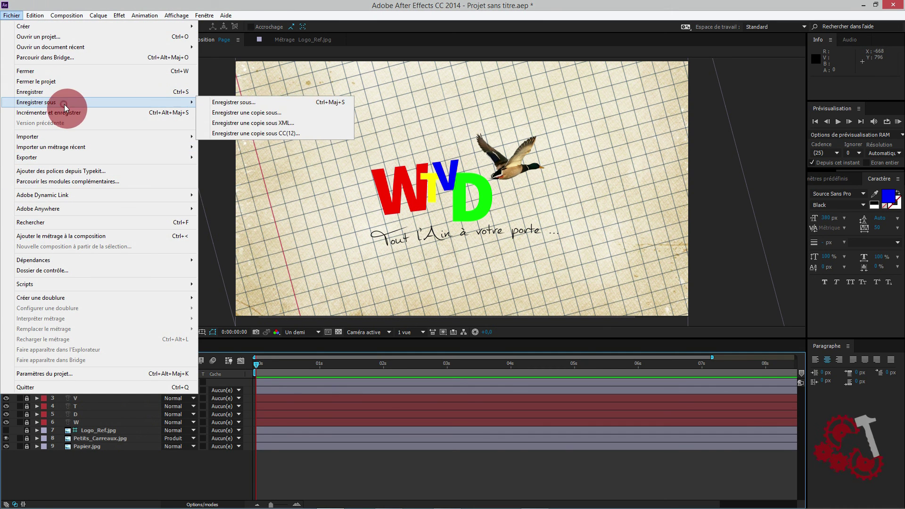
pyautogui.click(224, 103)
pyautogui.click(212, 116)
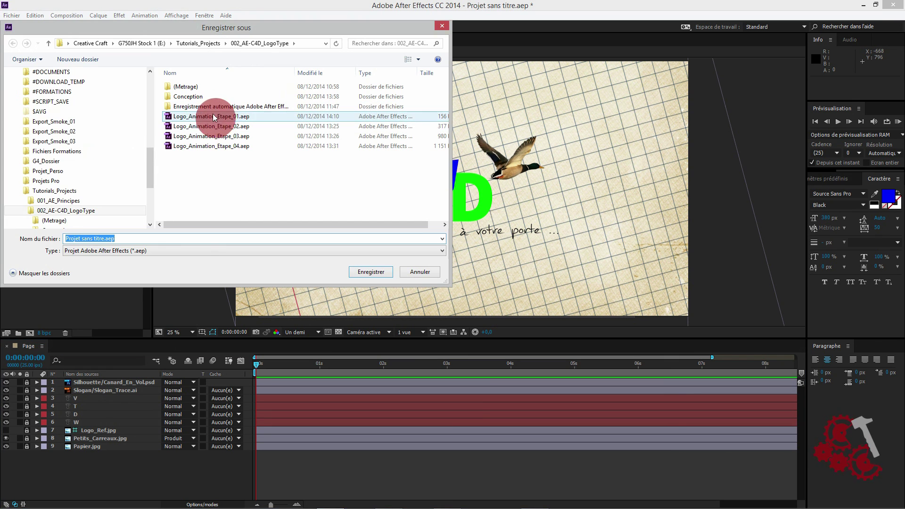
pyautogui.click(393, 276)
pyautogui.click(471, 262)
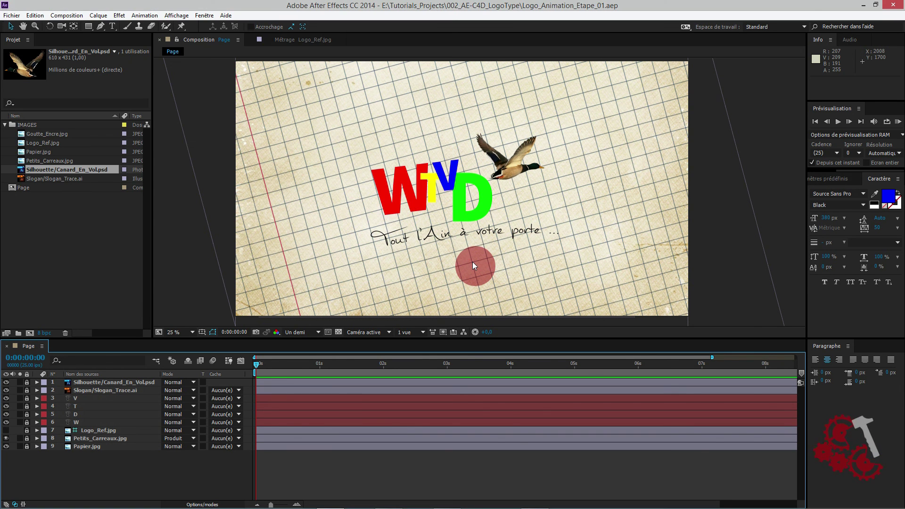